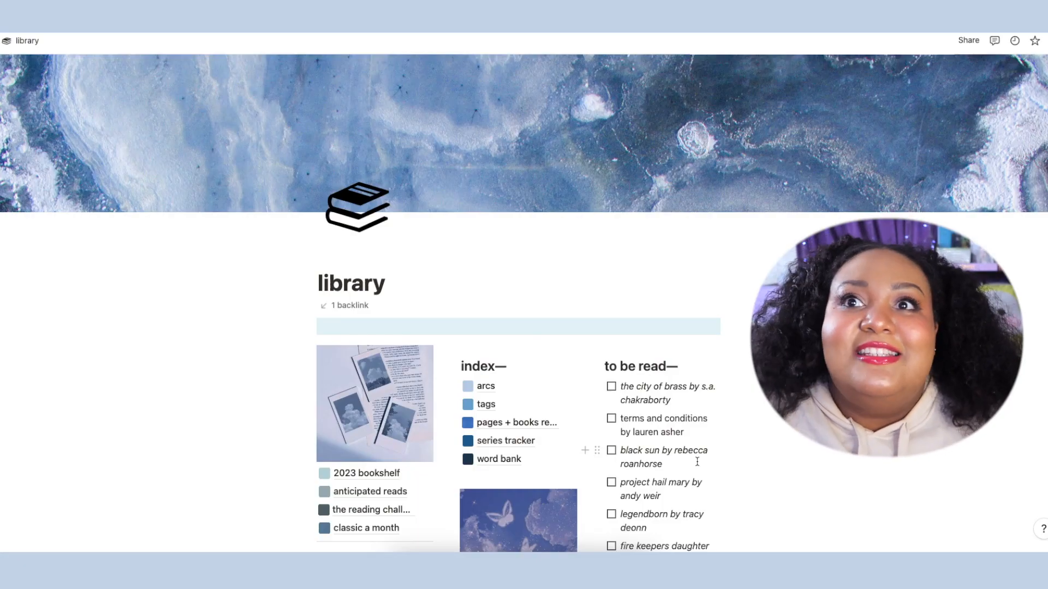
Look over the library page with its index and to be read list.
mouse_move(617, 138)
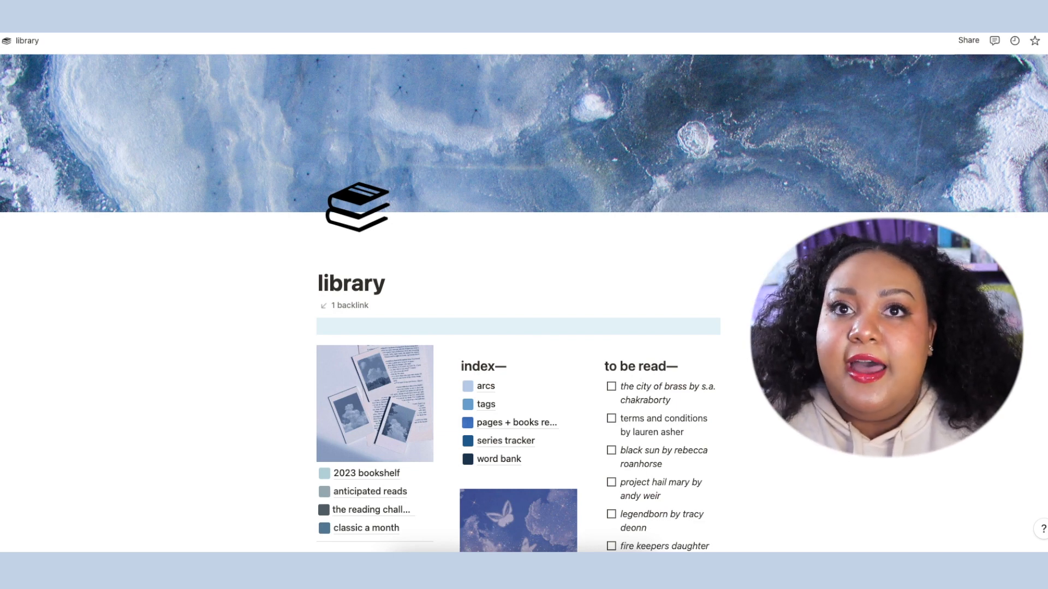
scroll(518, 300, down, 3)
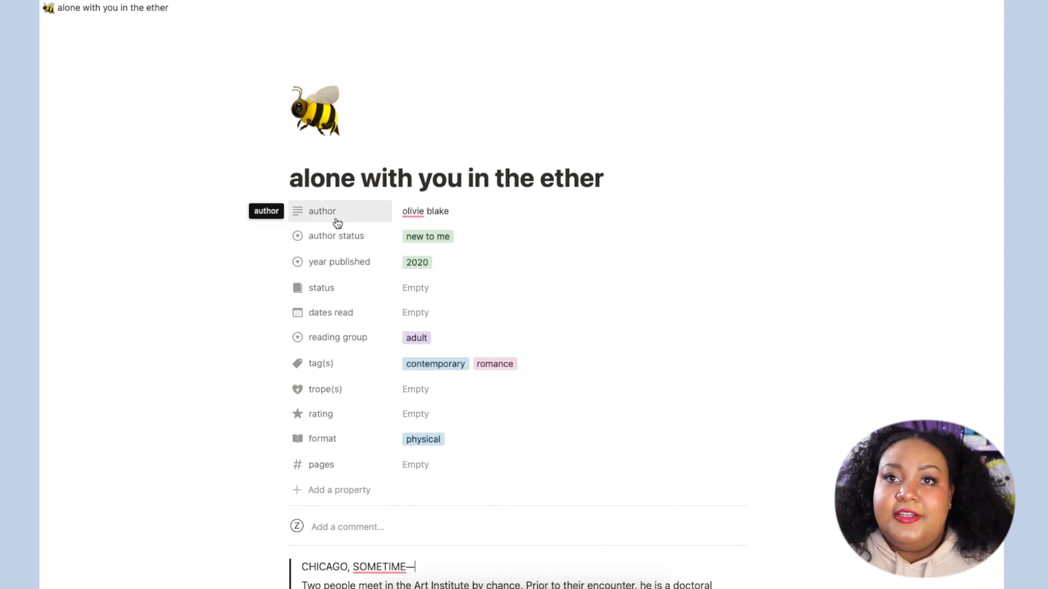
Check the available author status and year published options for "alone with you in the ether".
click(451, 239)
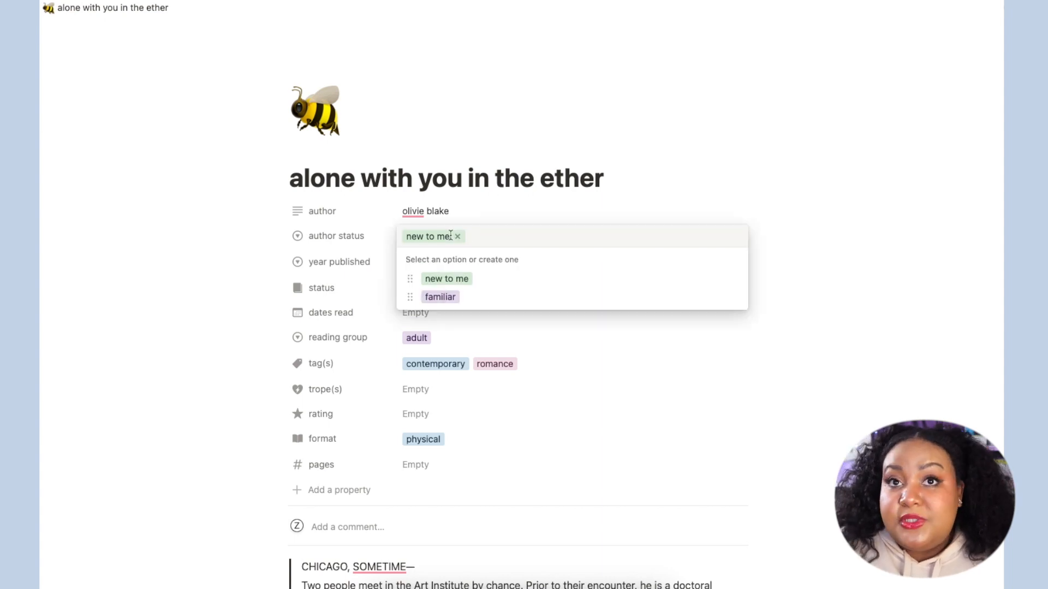
click(550, 221)
click(428, 261)
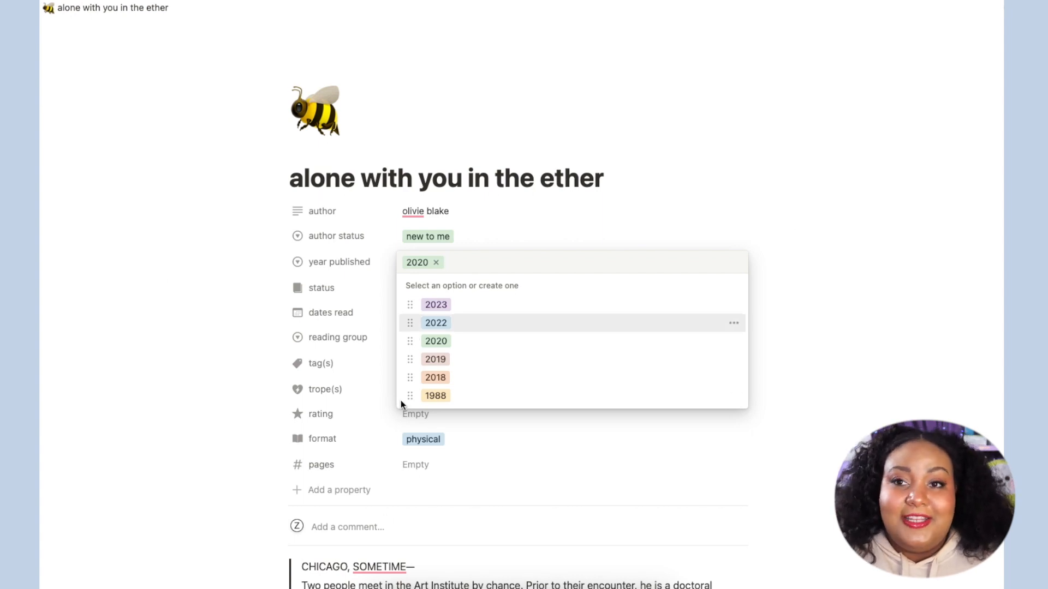
click(836, 228)
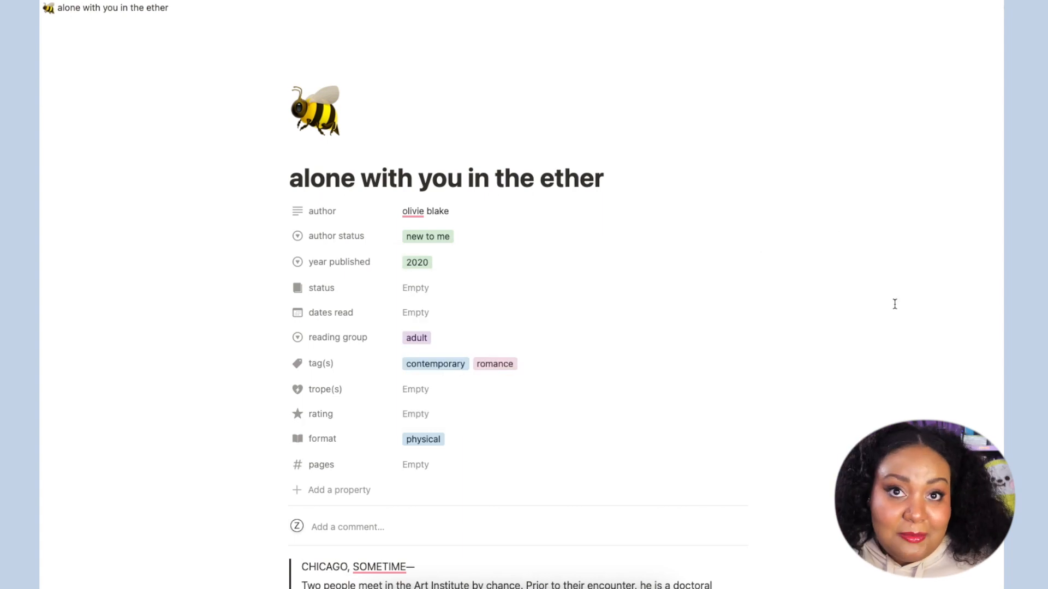
Set the dates read property of "alone with you in the ether" to January 26, 2023, without an end date.
click(425, 288)
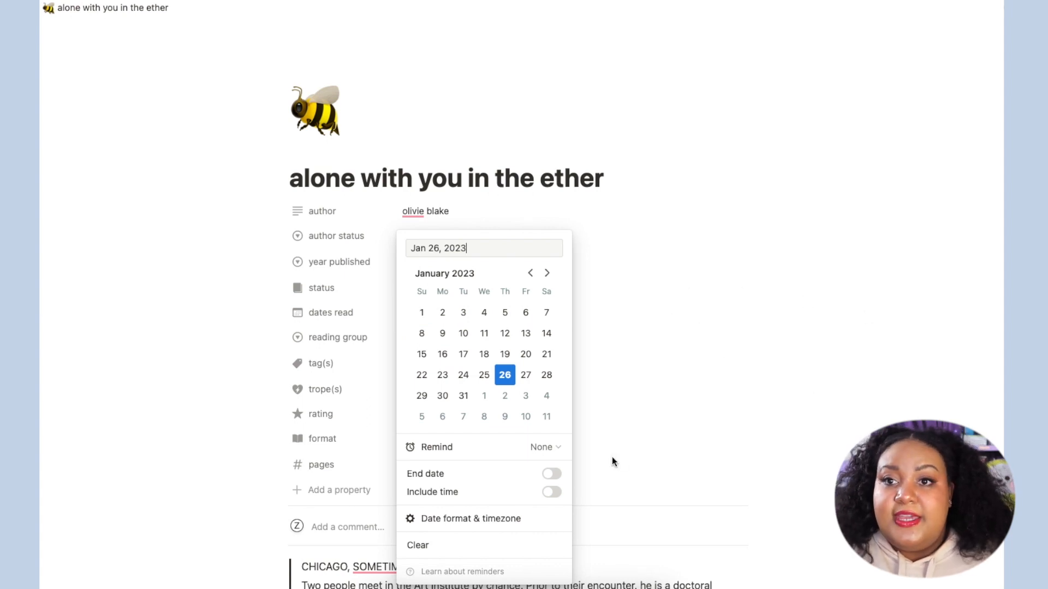
click(551, 474)
click(551, 474)
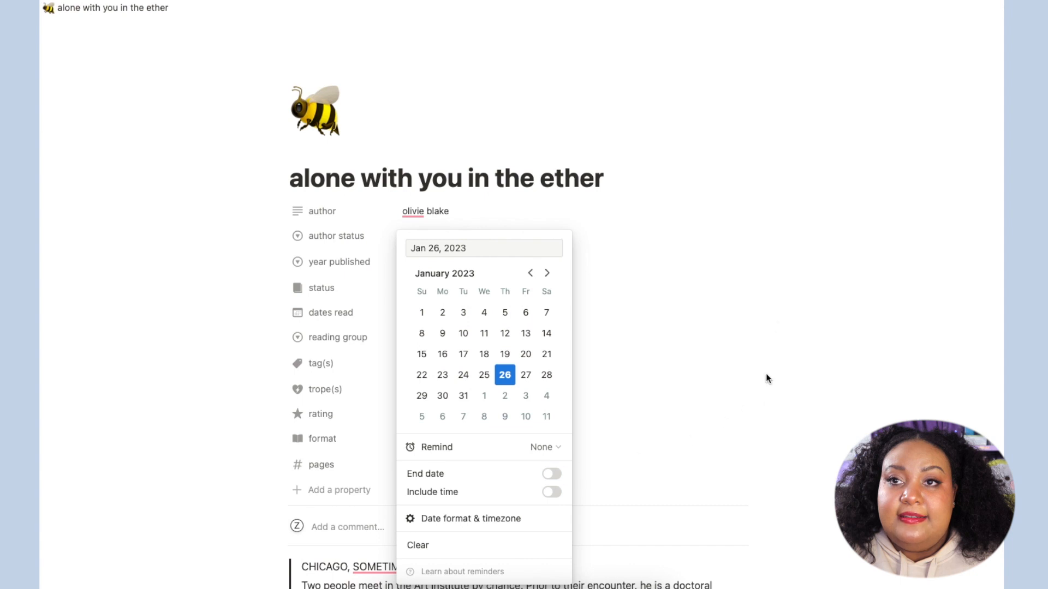
click(774, 284)
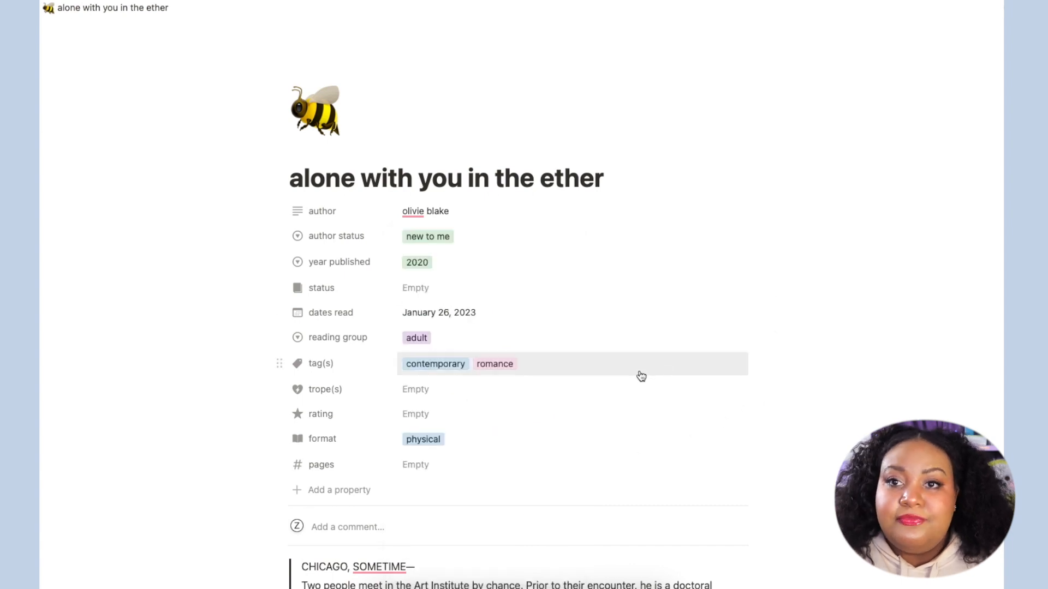
Check the available reading group, tag and trope options for "alone with you in the ether" without changing them.
click(410, 338)
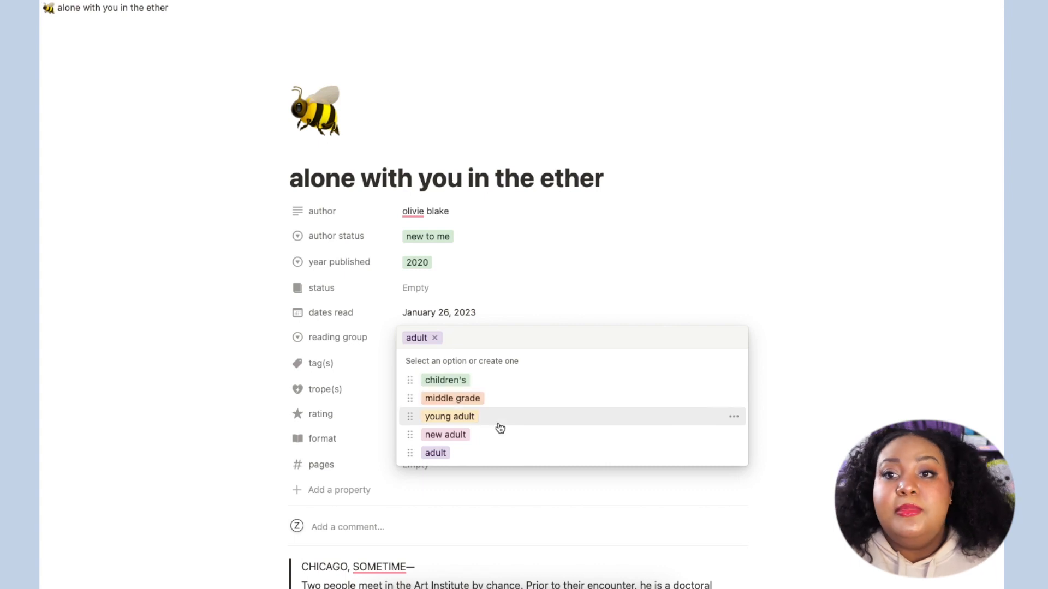
click(752, 206)
click(480, 365)
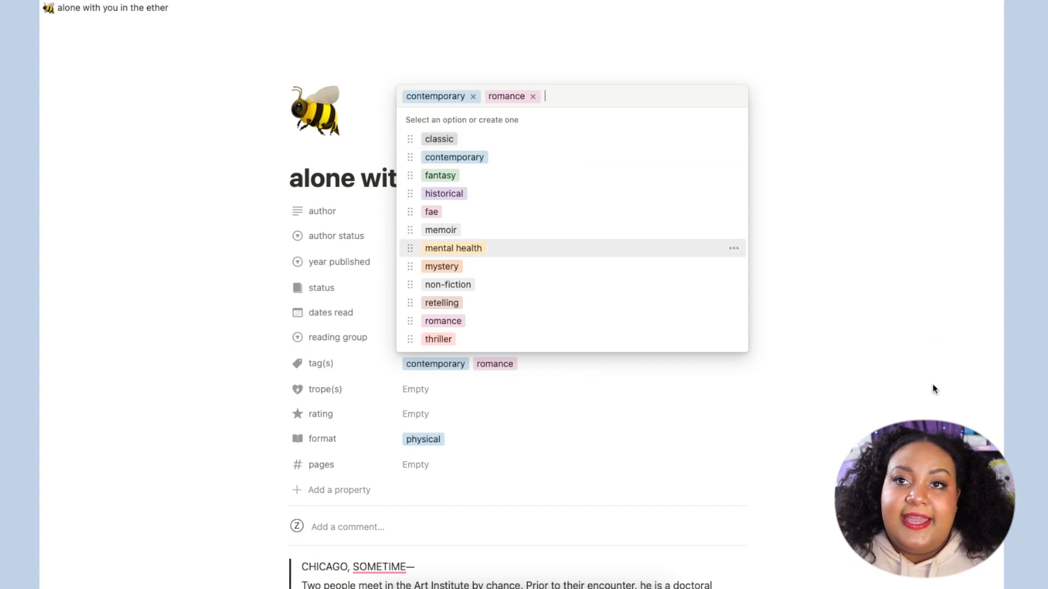
click(880, 309)
click(443, 390)
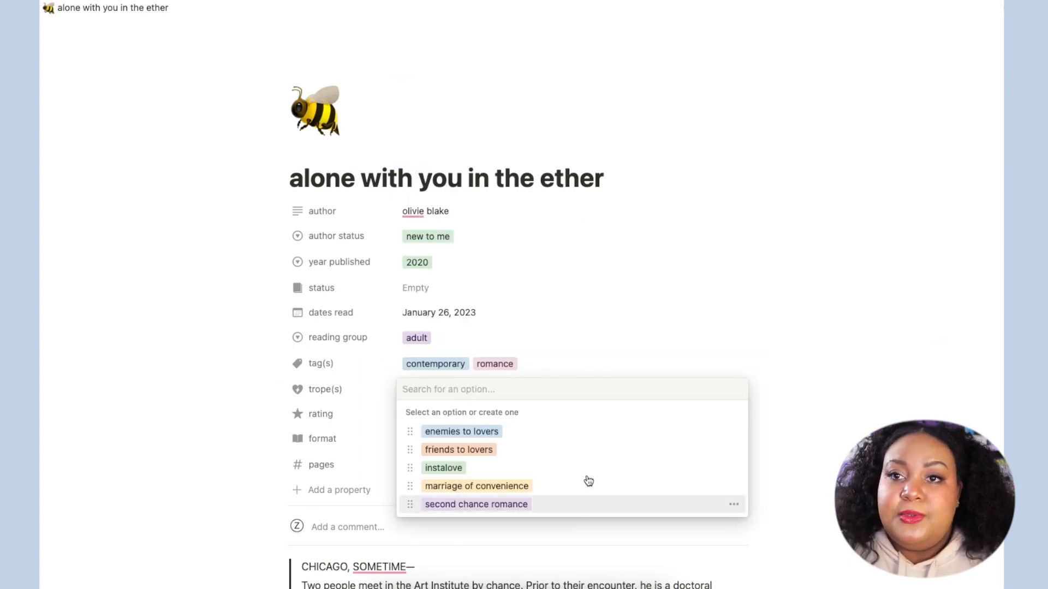
click(911, 331)
Check the star rating scale and the format options for "alone with you in the ether" without selecting any.
click(483, 412)
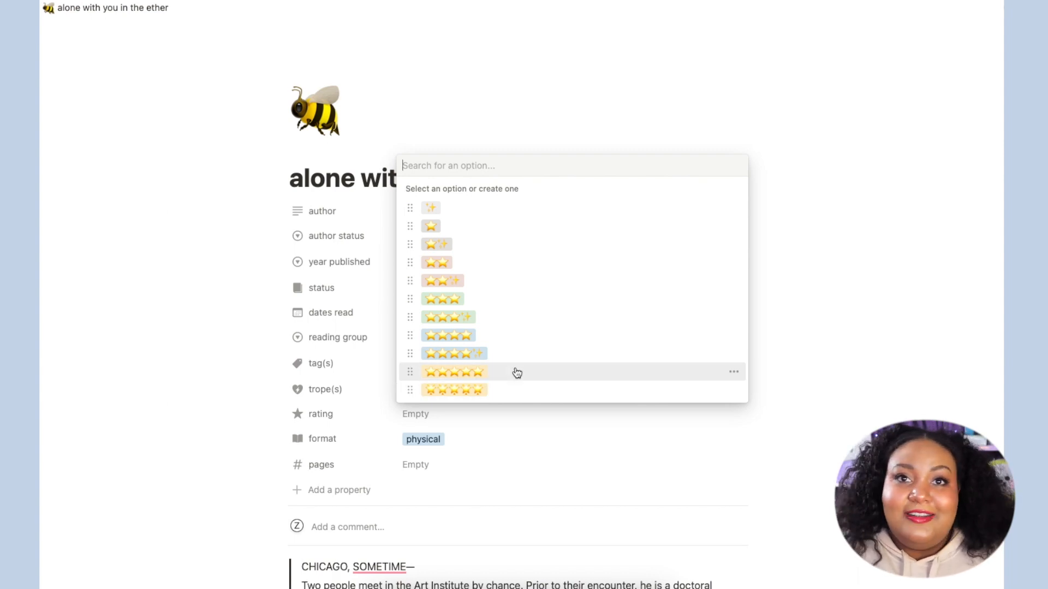
click(849, 399)
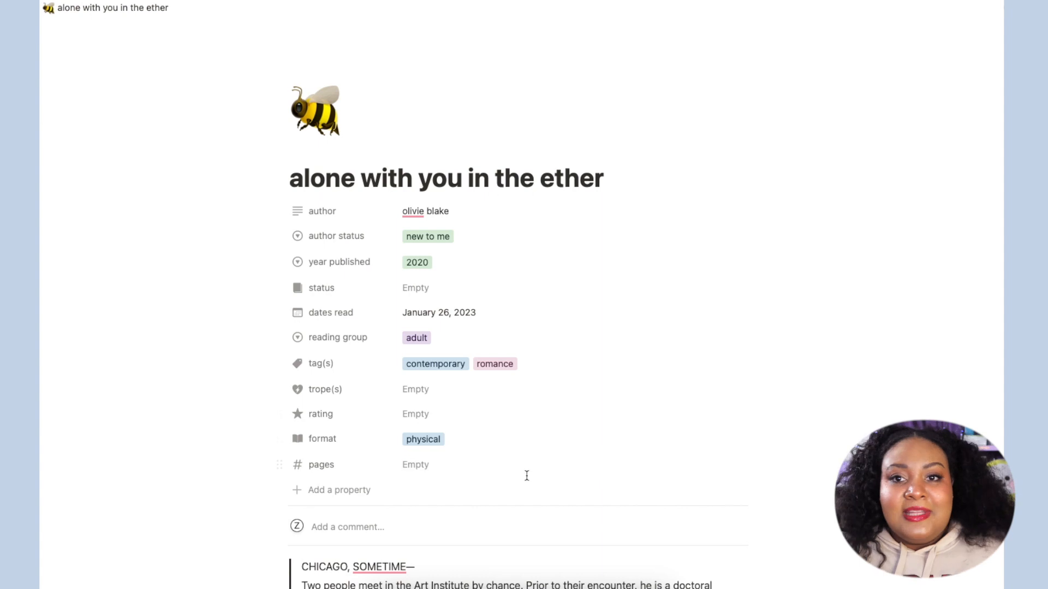
click(461, 443)
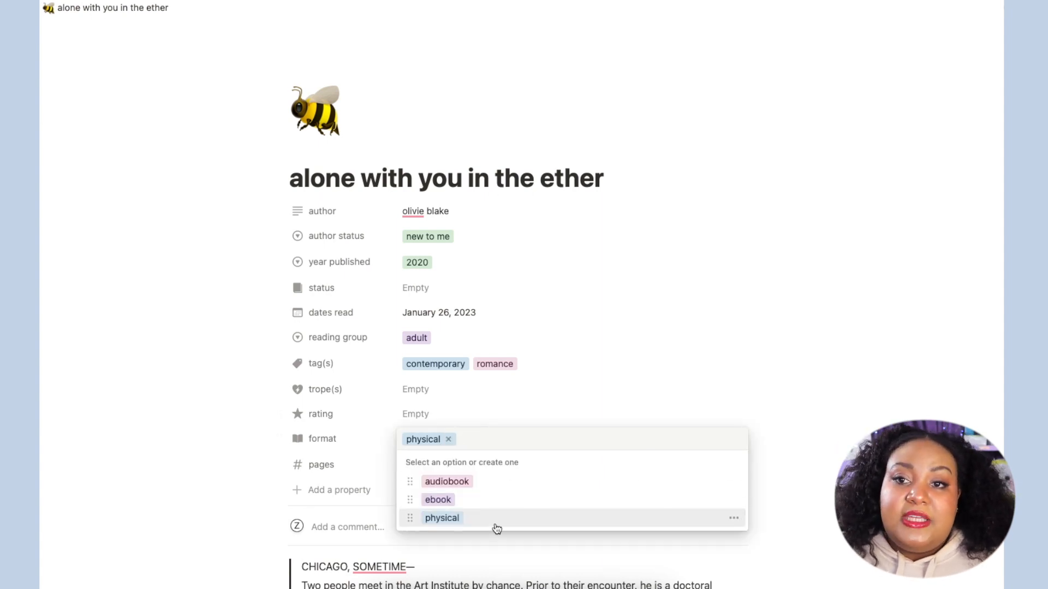
click(836, 356)
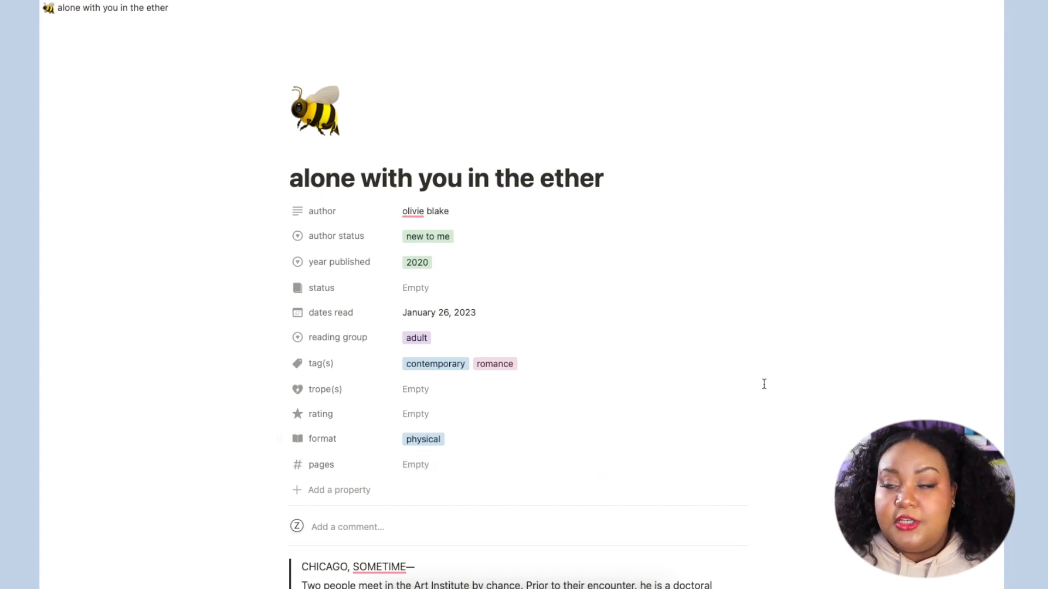
View the synopsis, book cover and thoughts section of "alone with you in the ether", returning to its properties.
scroll(885, 414, down, 5)
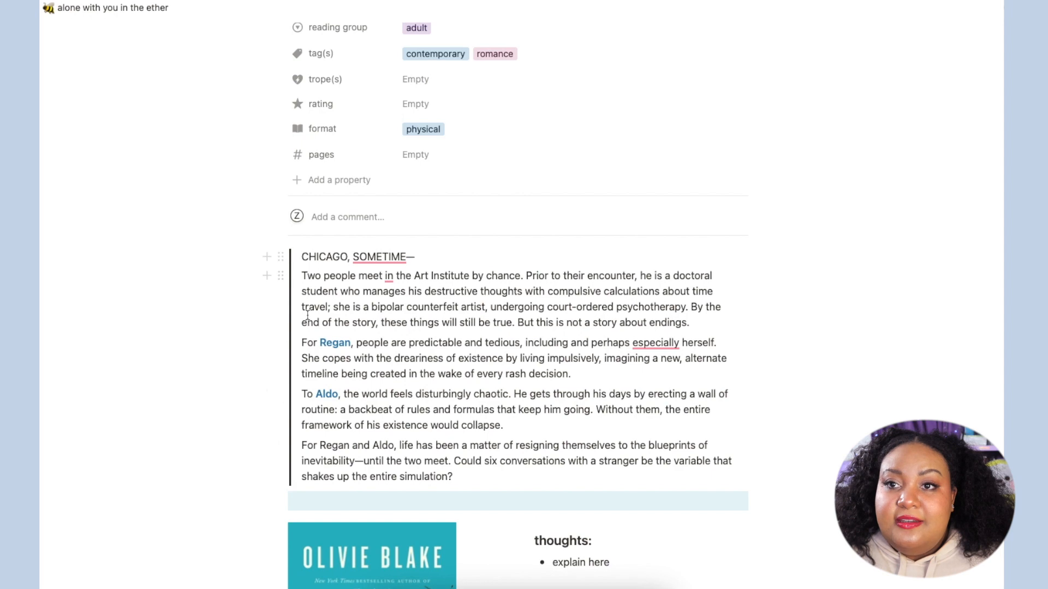
scroll(752, 266, down, 4)
scroll(371, 212, down, 2)
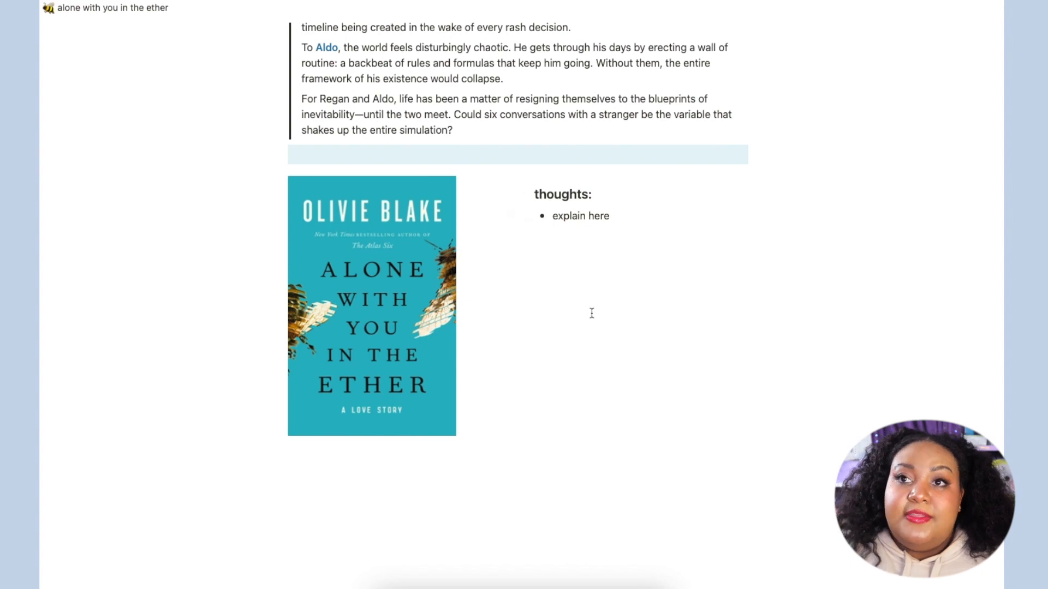
scroll(741, 393, up, 10)
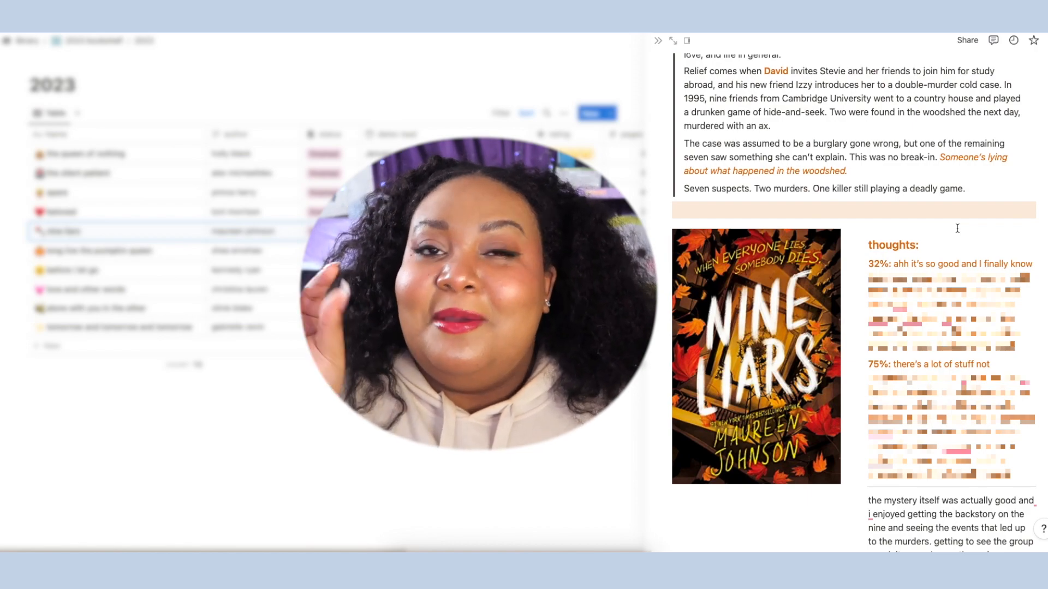
Review the thoughts and notes of the "nine liars" entry from the 2023 bookshelf and close the entry.
scroll(957, 229, down, 15)
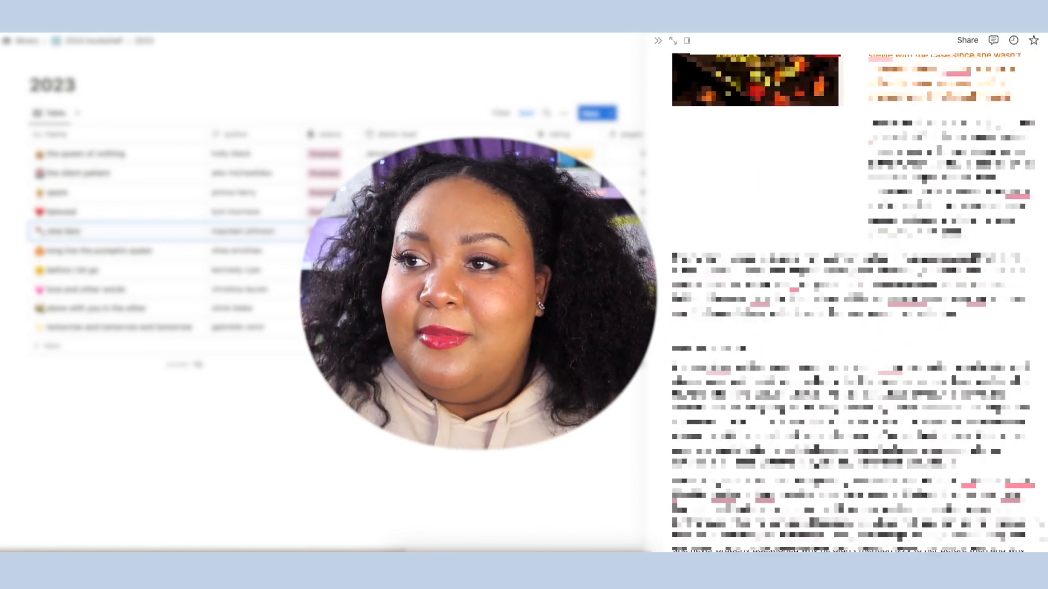
scroll(853, 302, down, 5)
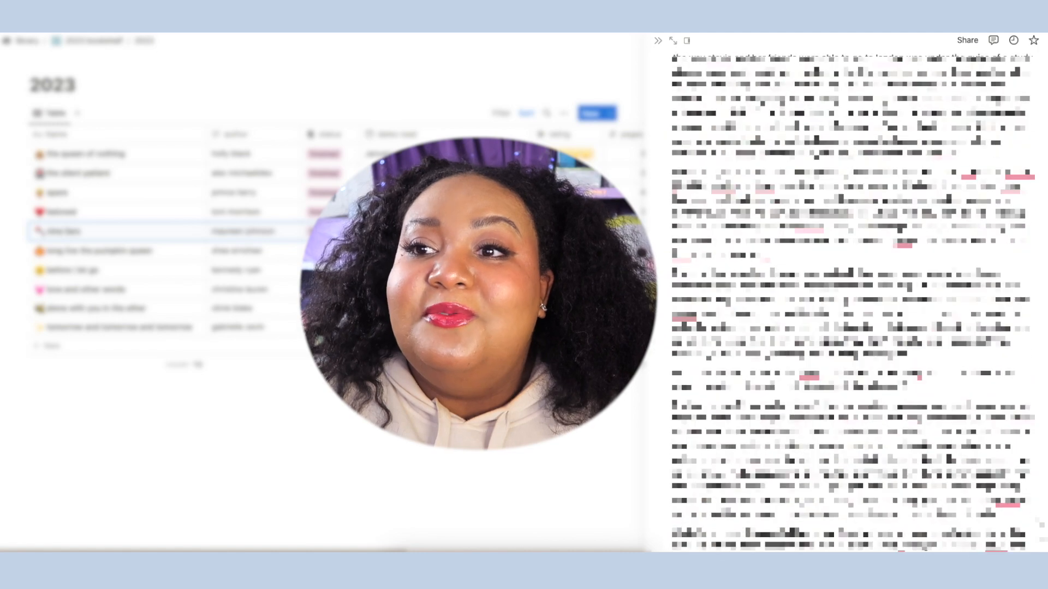
scroll(853, 302, down, 6)
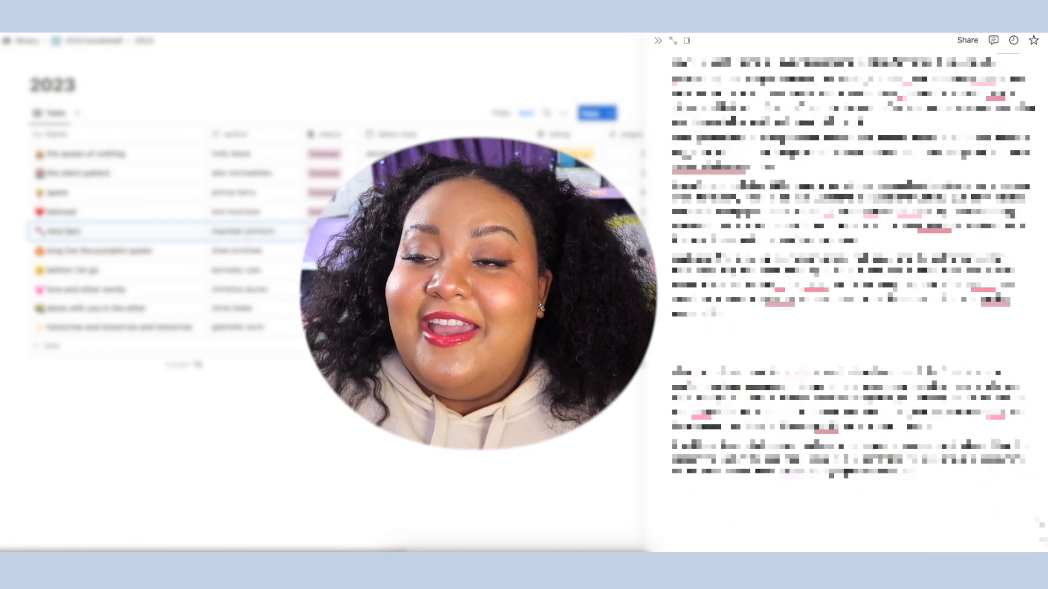
scroll(853, 303, up, 20)
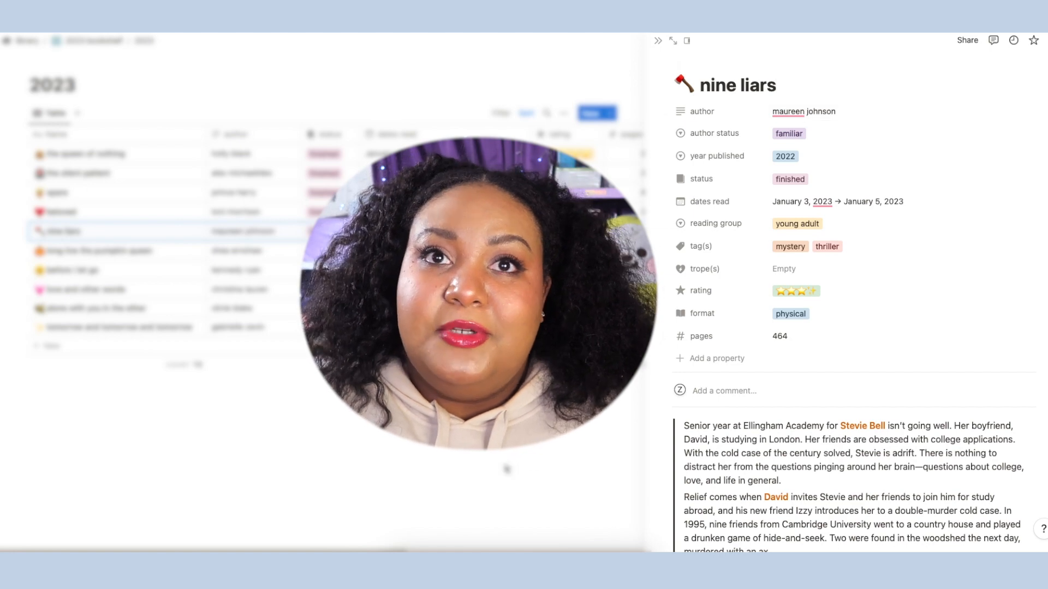
click(506, 468)
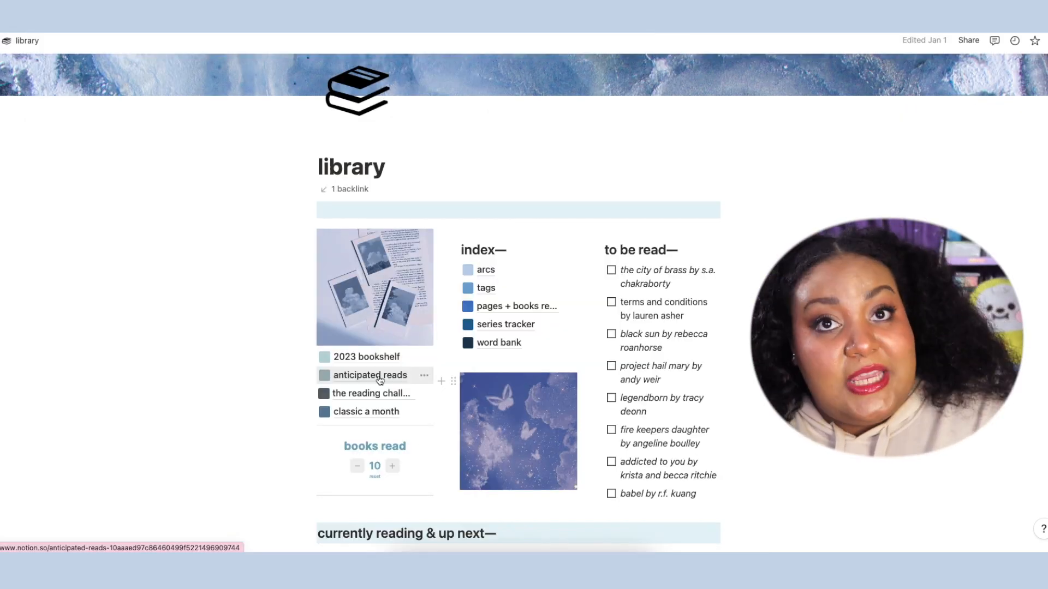
Open the anticipated reads page from the library and look through its 2023 book gallery.
click(380, 381)
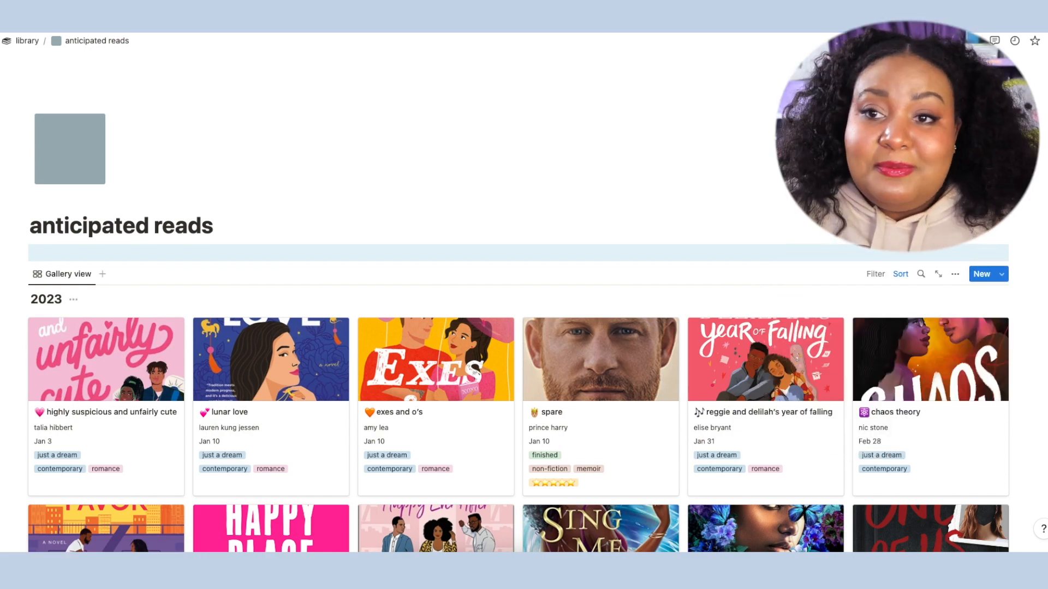
scroll(518, 294, down, 5)
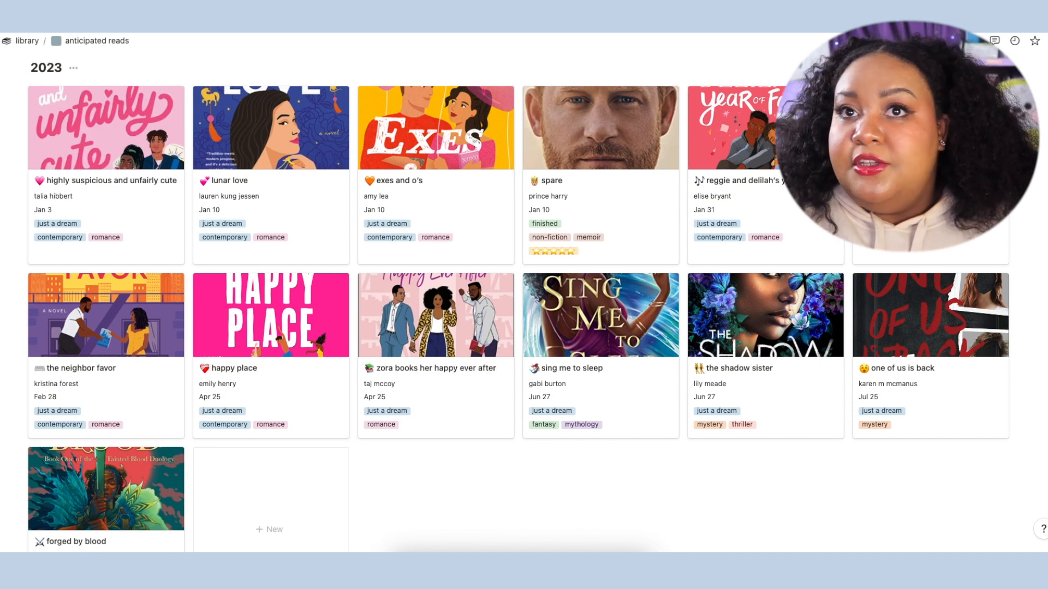
scroll(519, 300, up, 3)
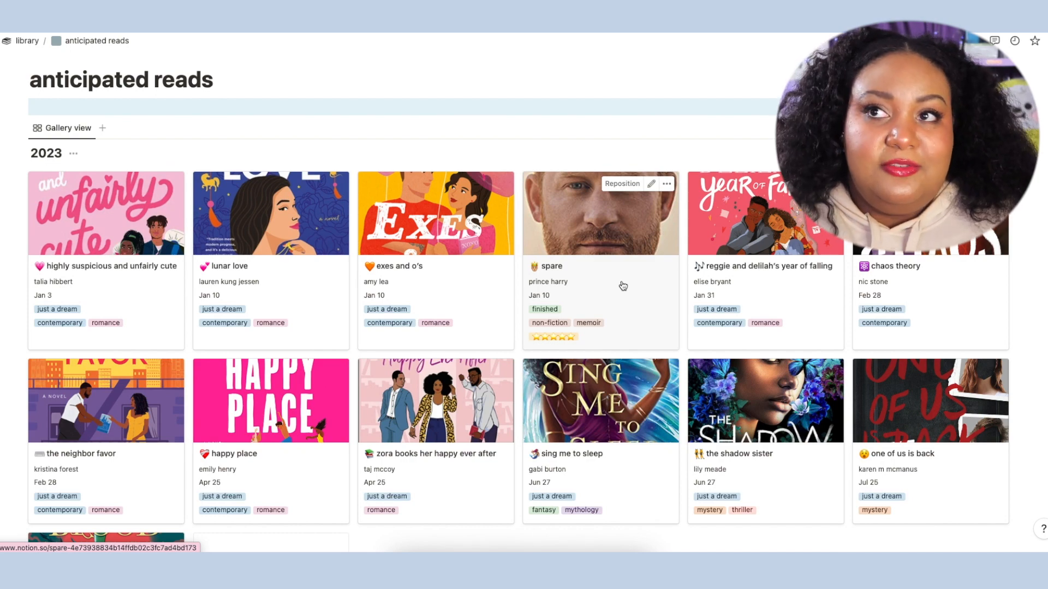
Open the "spare" entry from the gallery and check its available author status and status options.
click(623, 286)
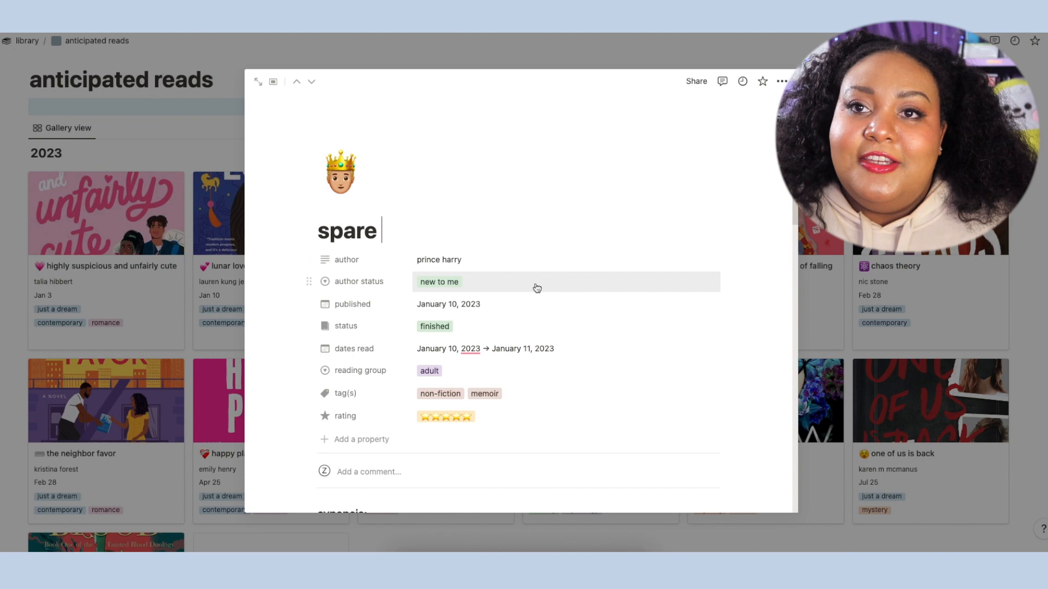
click(452, 290)
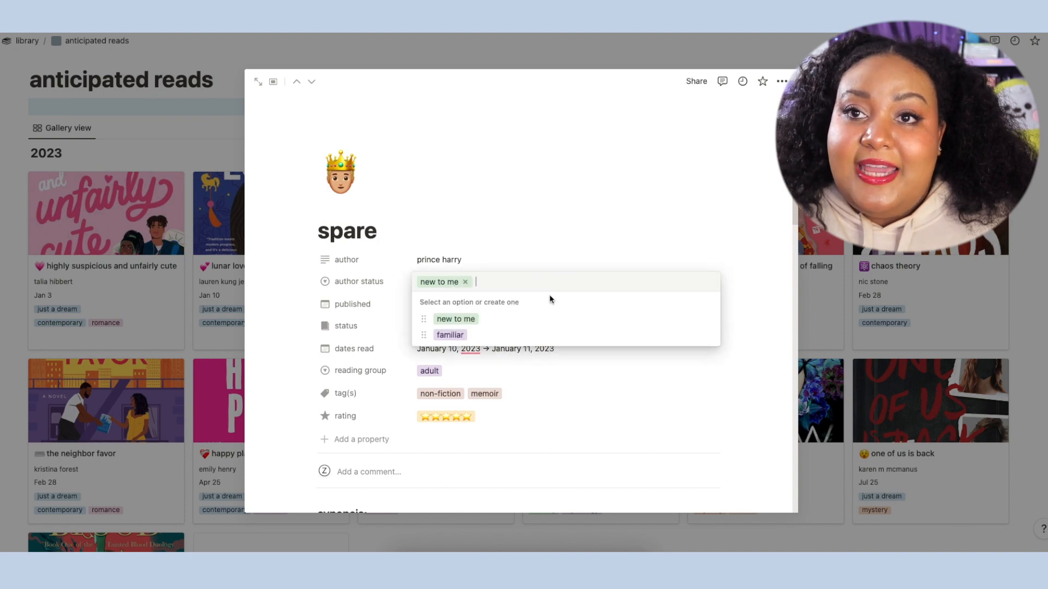
click(569, 256)
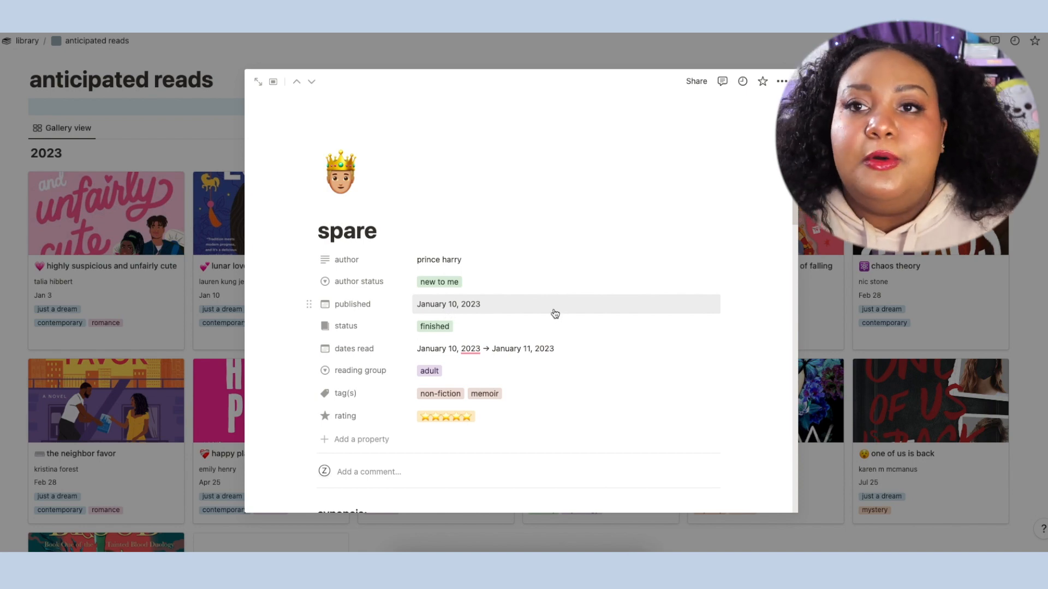
click(461, 327)
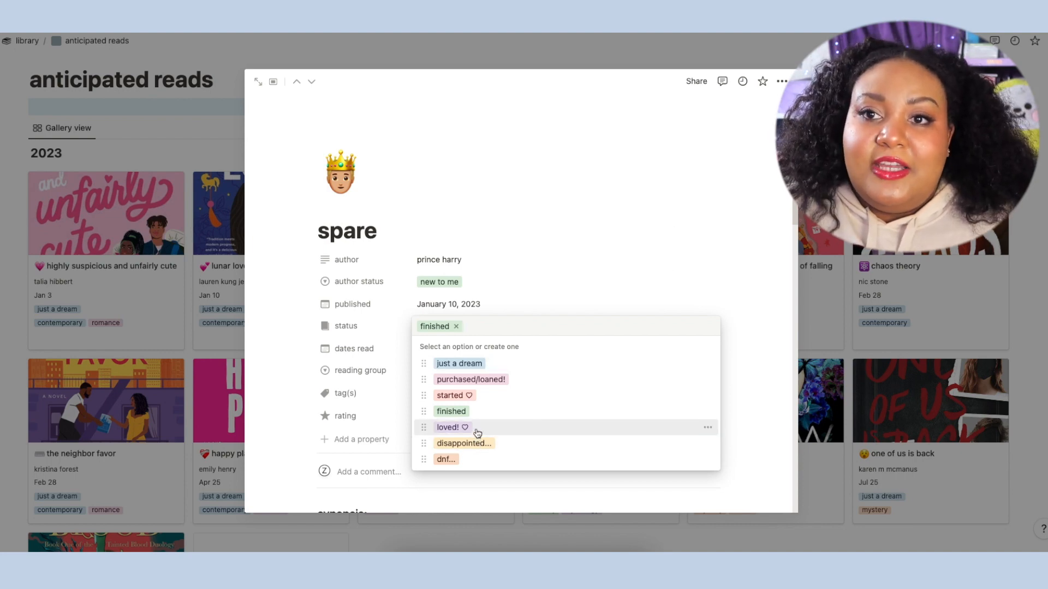
click(707, 264)
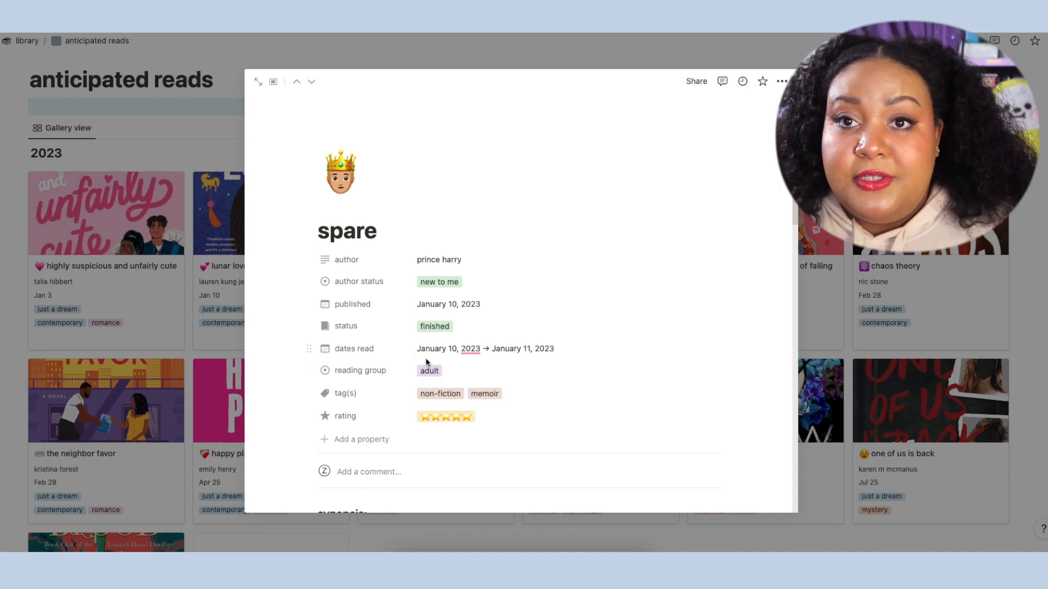
Check the reading group and tag options of the "spare" entry and view the synopsis below its properties.
click(440, 371)
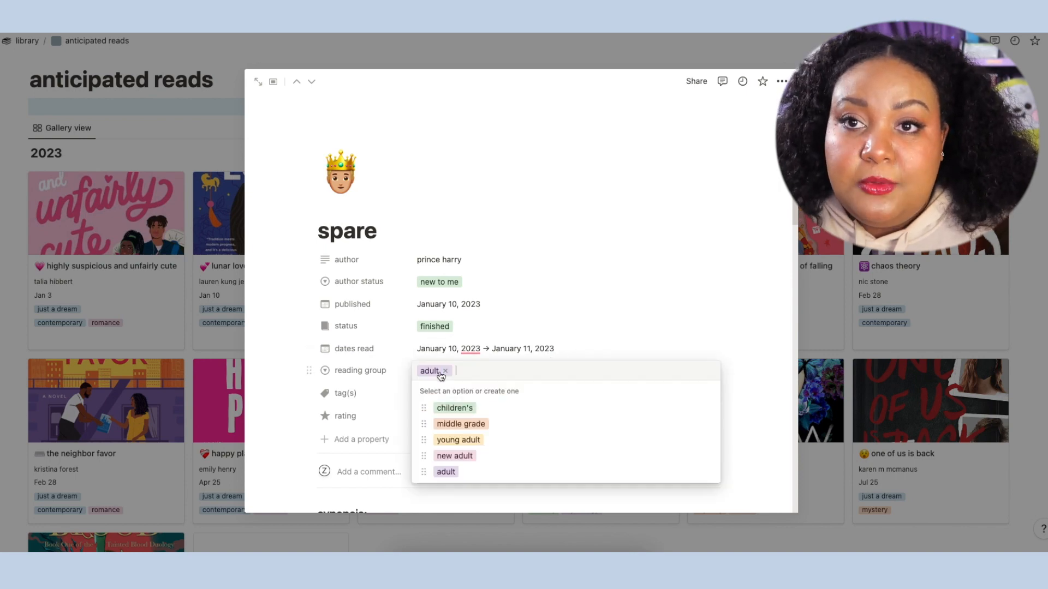
click(693, 326)
click(485, 398)
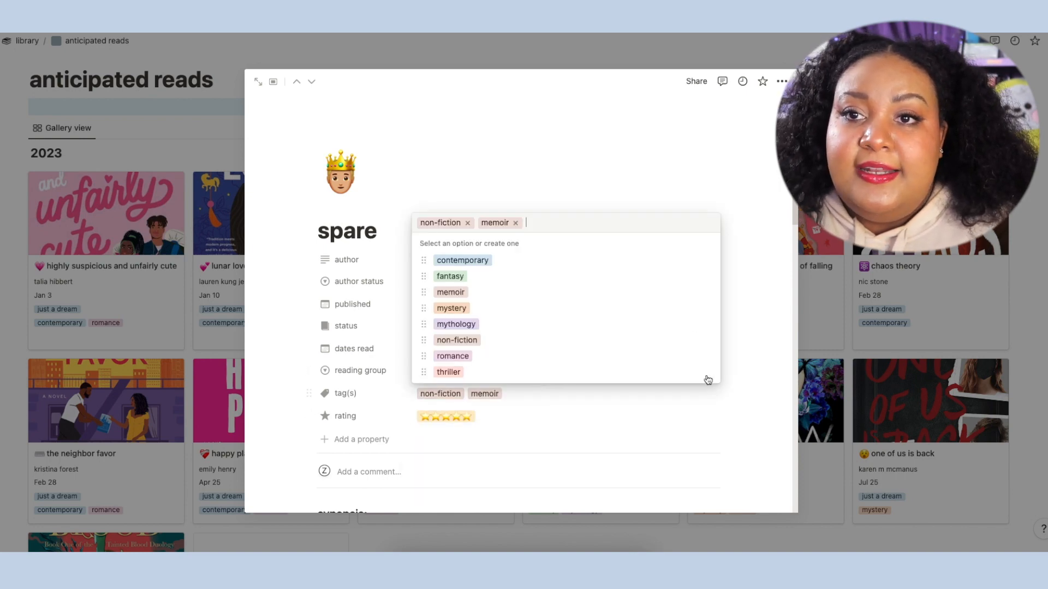
click(675, 431)
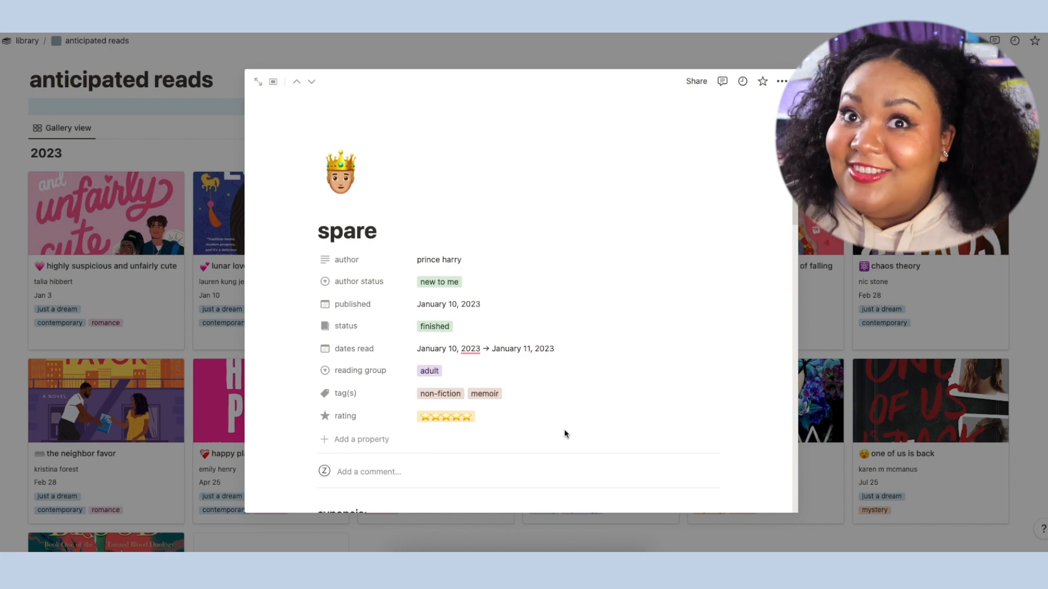
scroll(565, 434, down, 5)
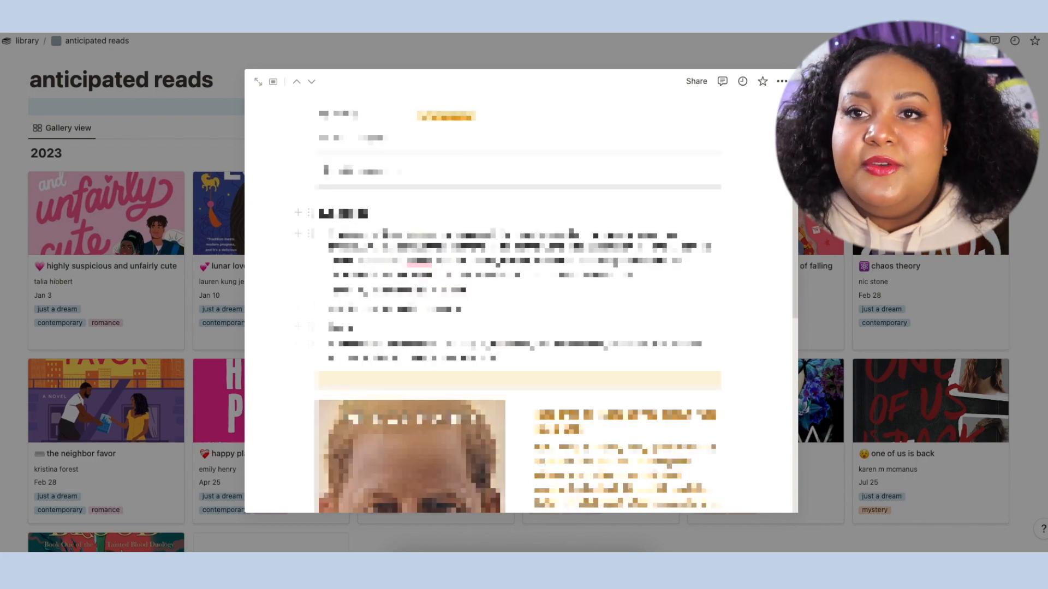
Look through the synopsis, review and notes of the "spare" entry down to its end.
scroll(757, 325, down, 5)
scroll(757, 325, down, 3)
scroll(755, 326, up, 3)
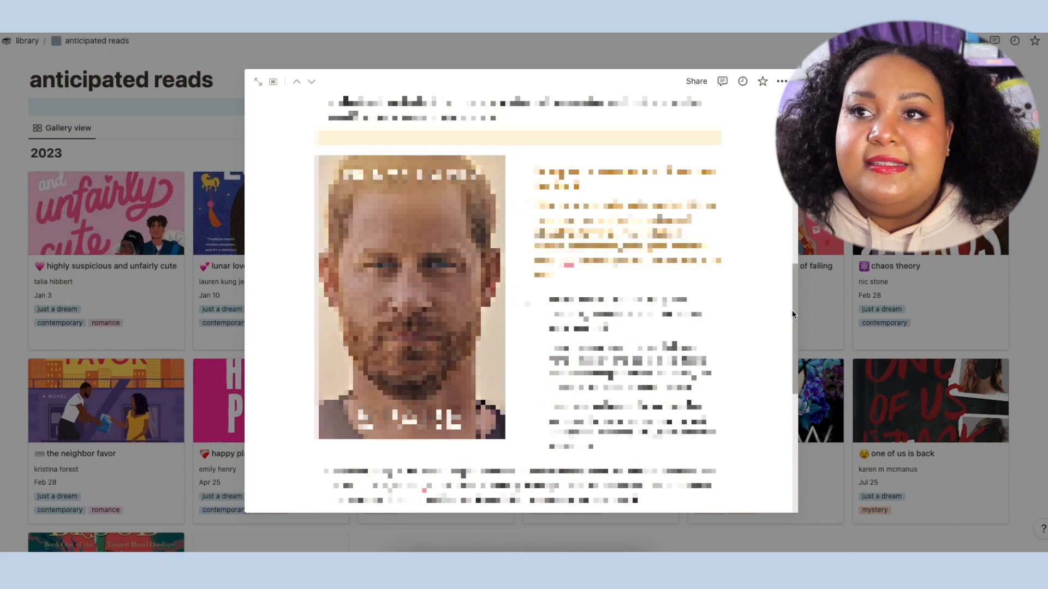
scroll(730, 396, down, 10)
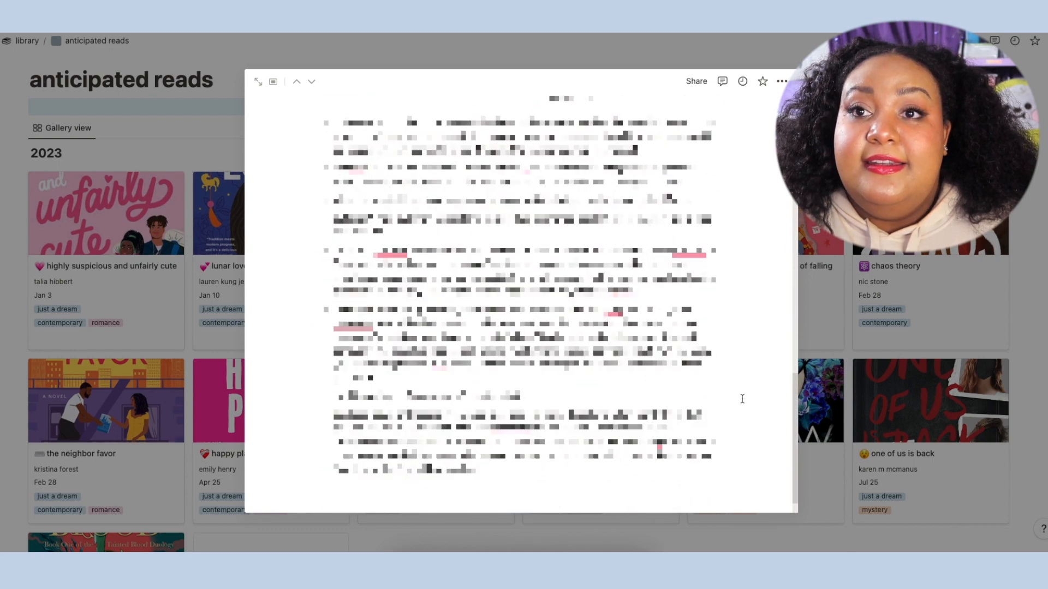
scroll(743, 399, up, 5)
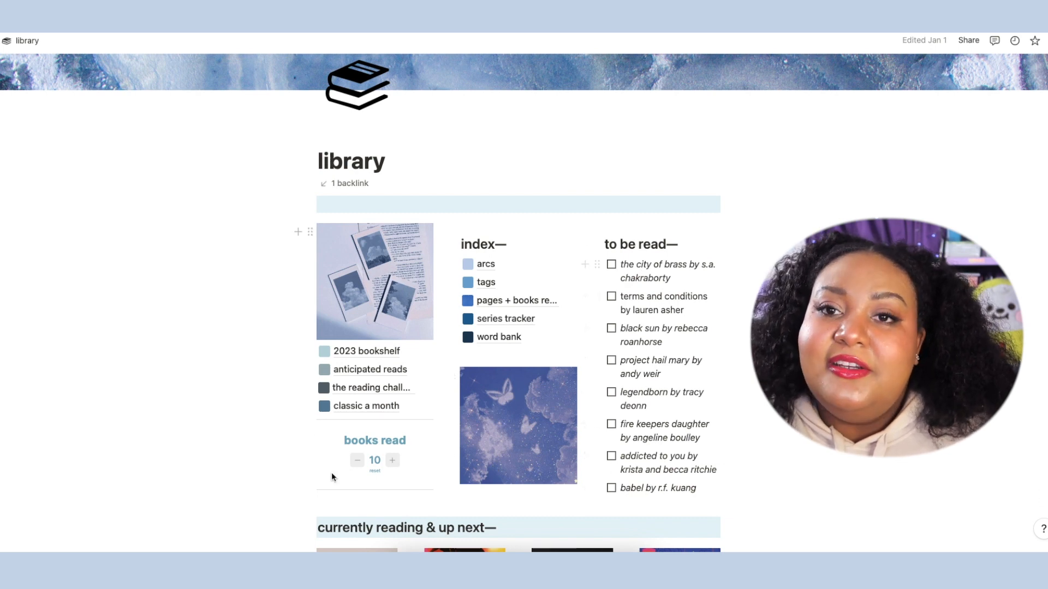
Open the reading challenge page from the library and look through its book prompts, including the advanced list.
click(364, 388)
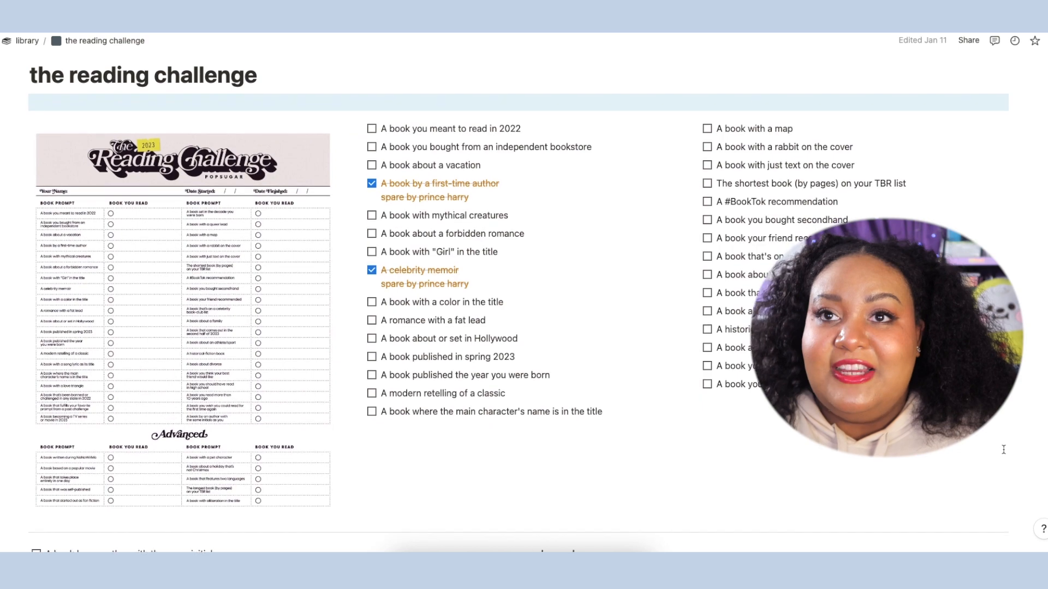
scroll(1003, 450, down, 7)
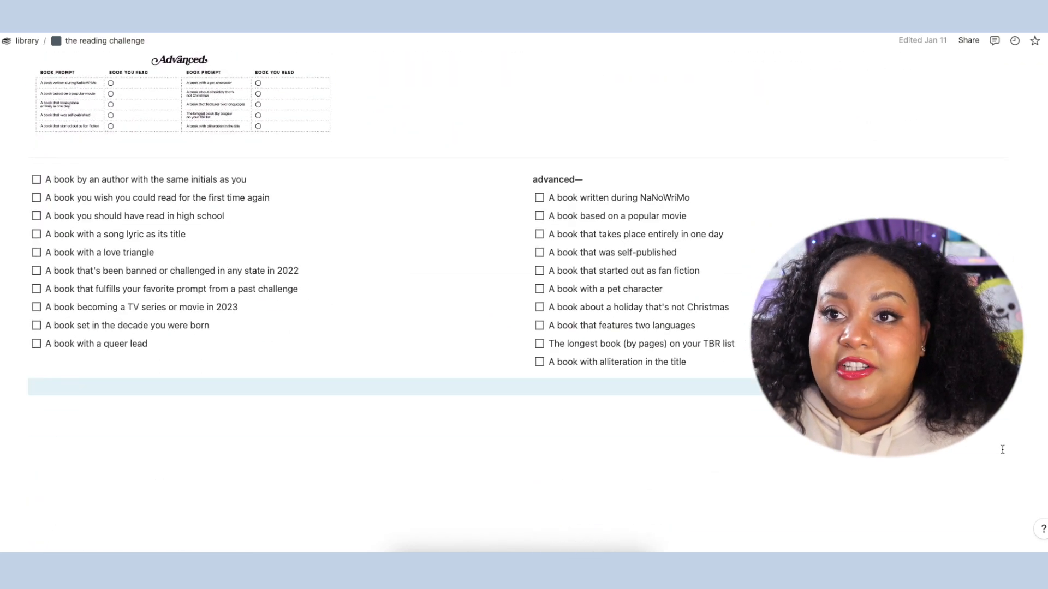
scroll(1003, 449, up, 7)
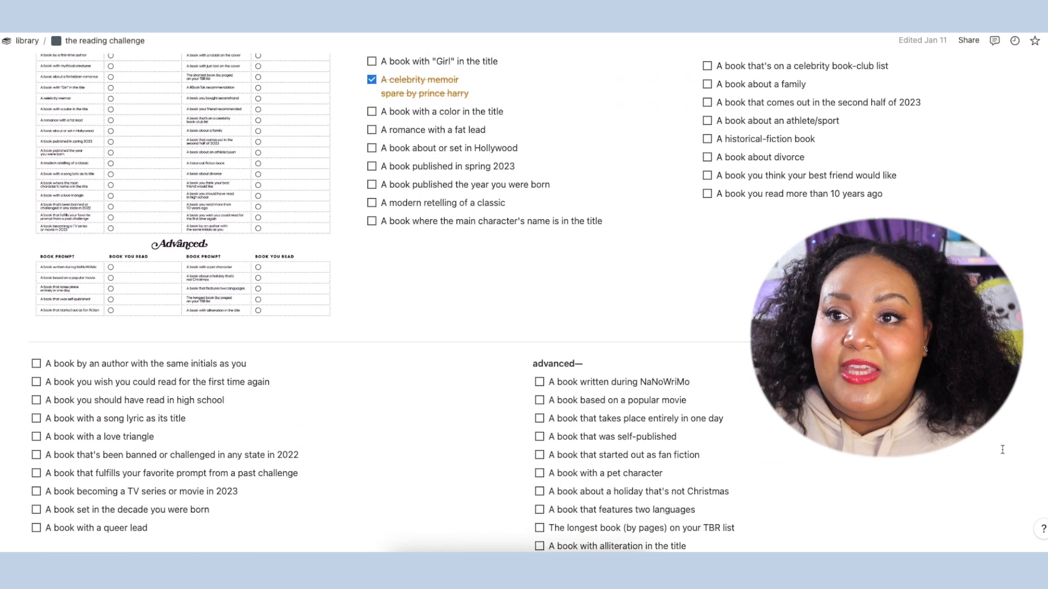
scroll(1002, 449, up, 2)
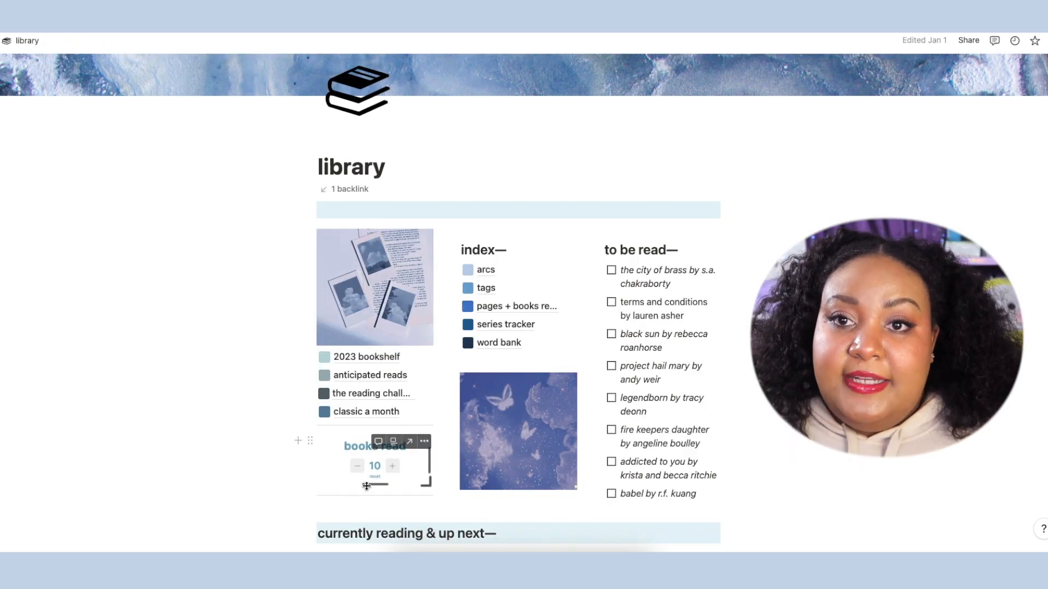
Lower the books read counter by one, reset it, and count it up to 8.
click(357, 467)
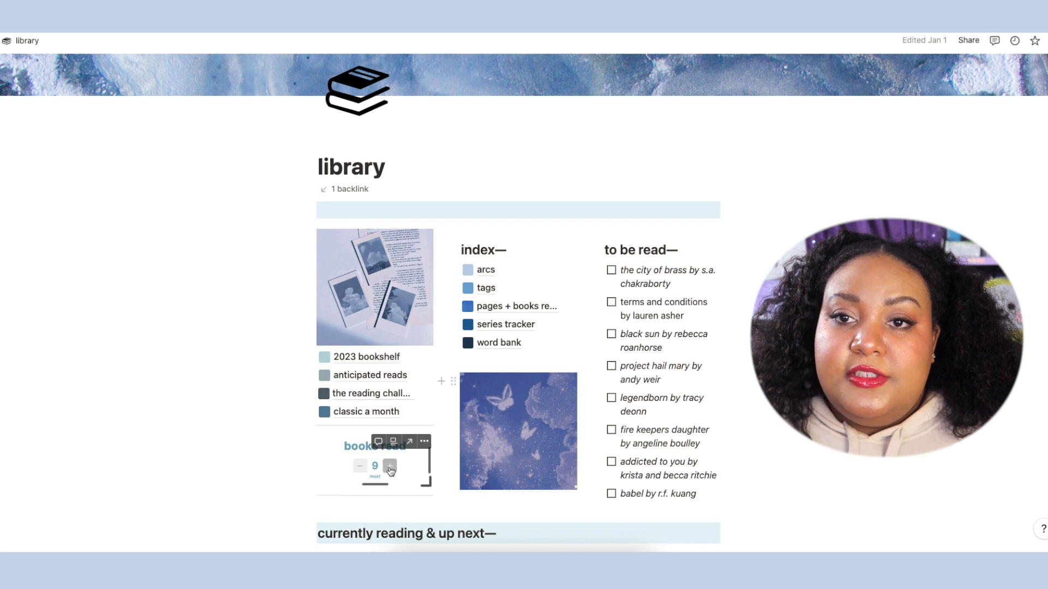
click(375, 477)
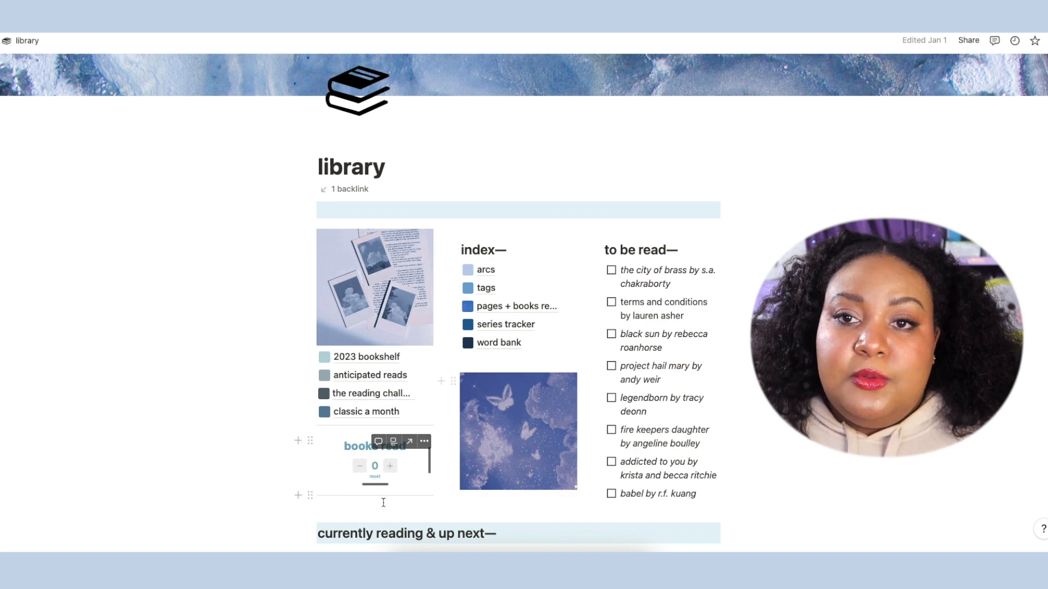
click(392, 467)
click(392, 467)
click(392, 468)
click(393, 468)
click(393, 468)
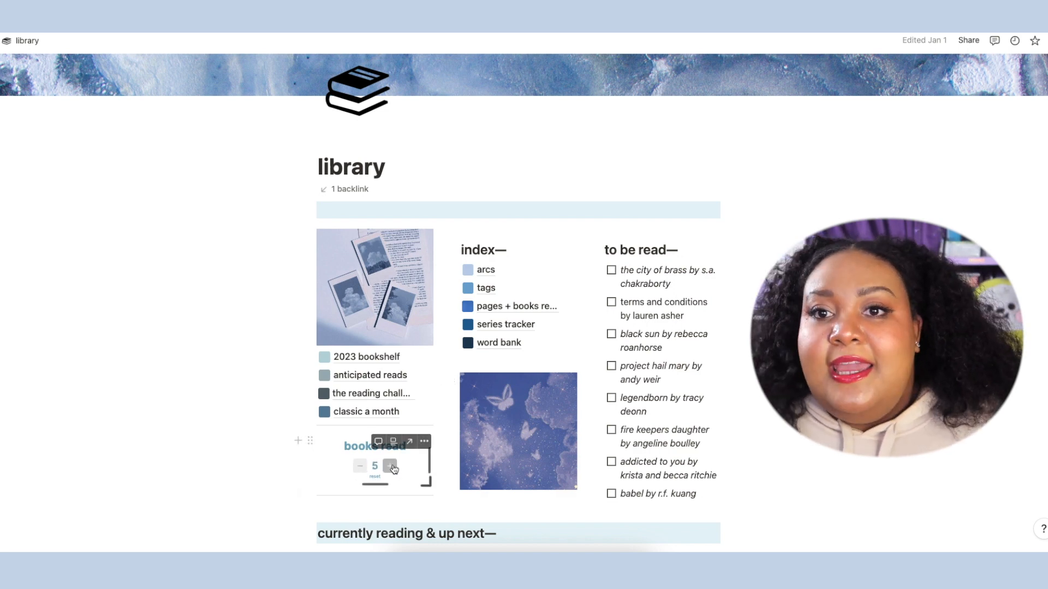
click(392, 467)
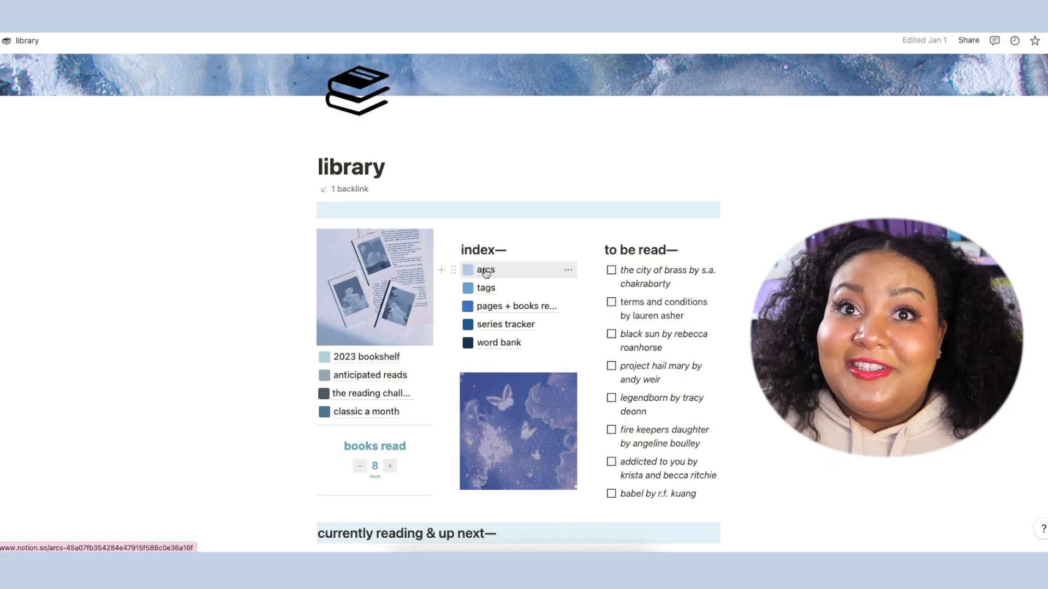
Open the arcs page from the library index and look through its reading table.
click(488, 272)
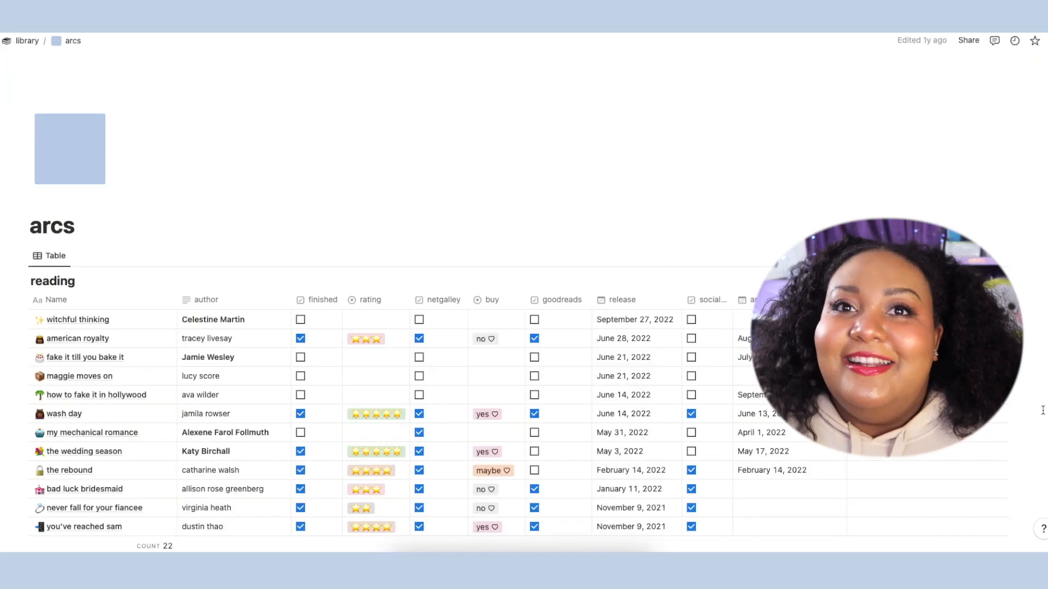
scroll(1018, 463, down, 5)
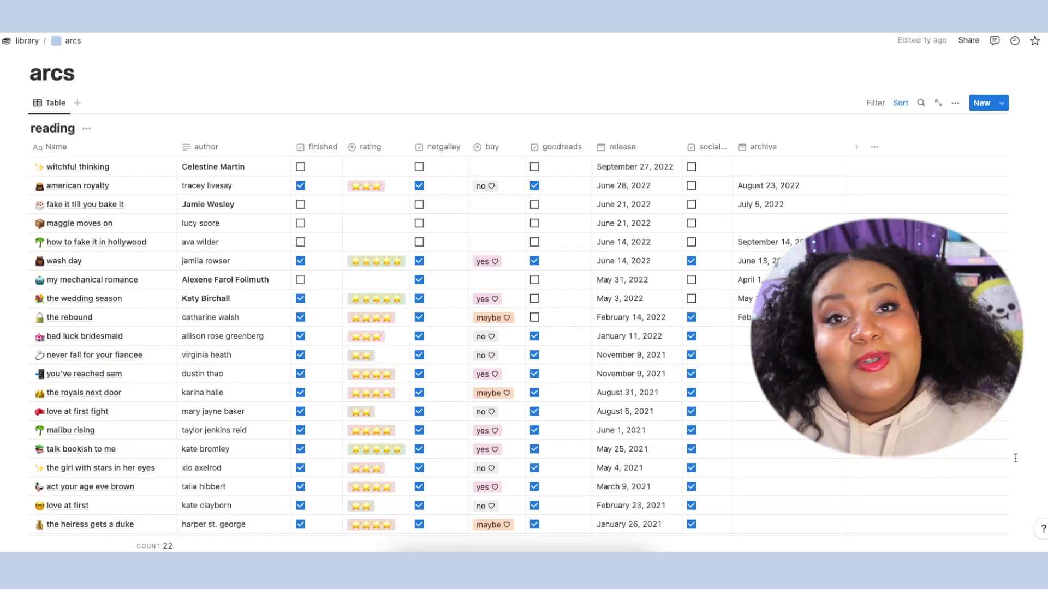
scroll(1015, 458, up, 5)
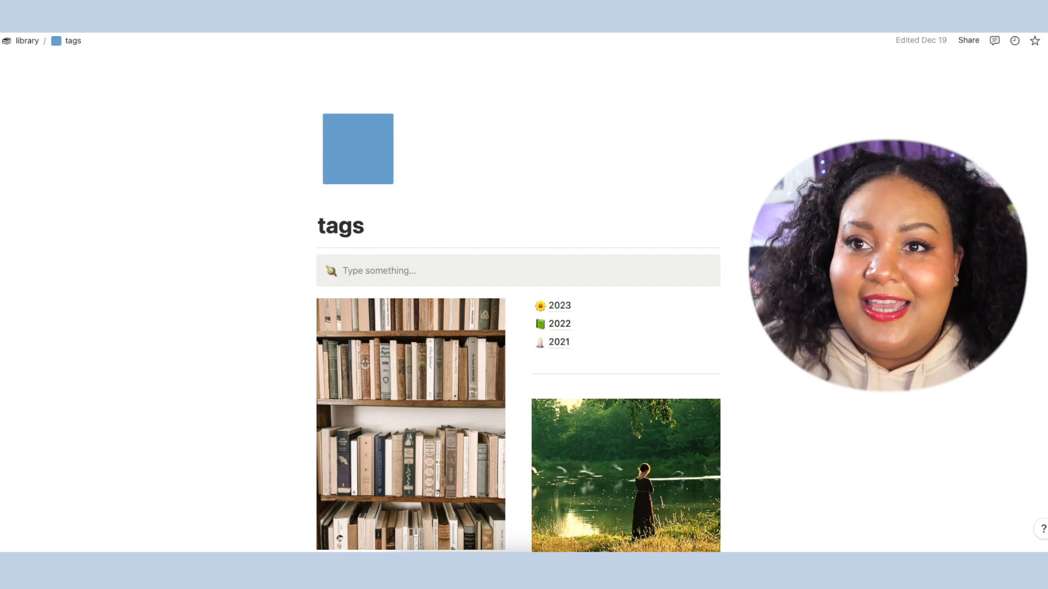
Open the 2023 table from the tags page and look across its genre columns.
click(560, 308)
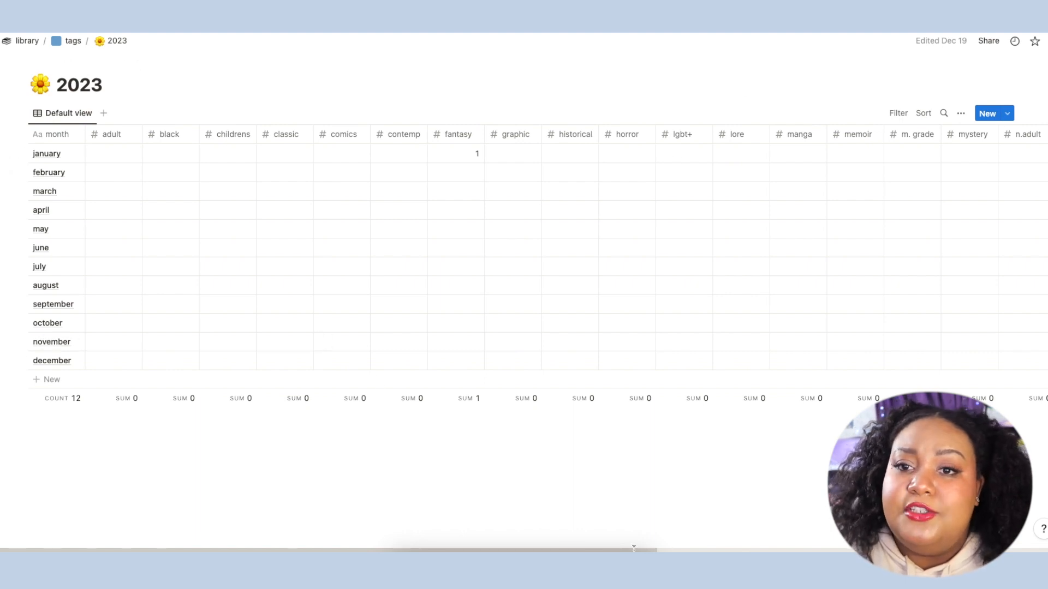
drag(422, 549, 473, 544)
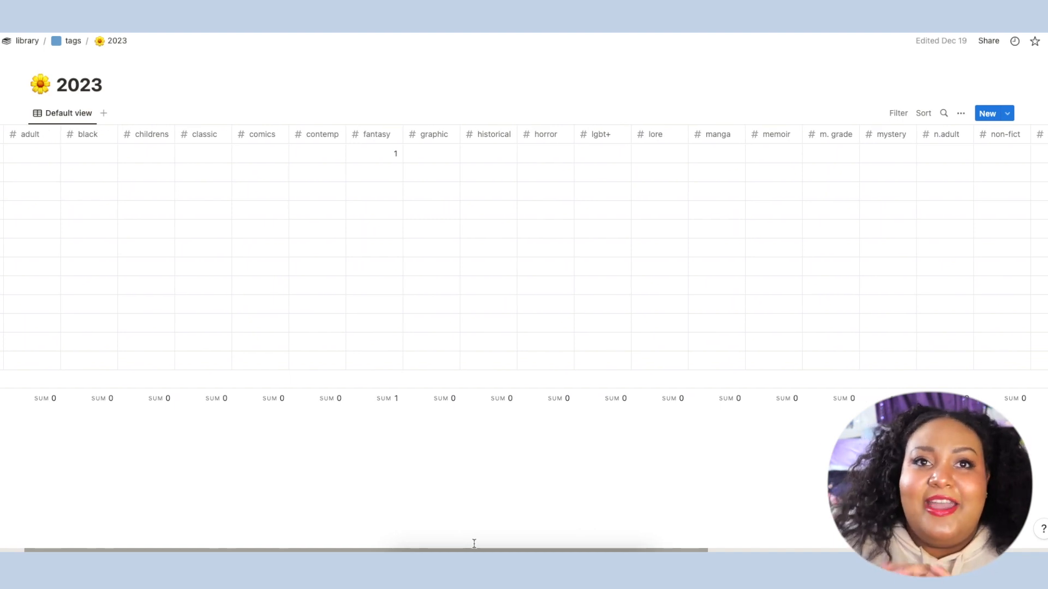
drag(474, 543, 776, 512)
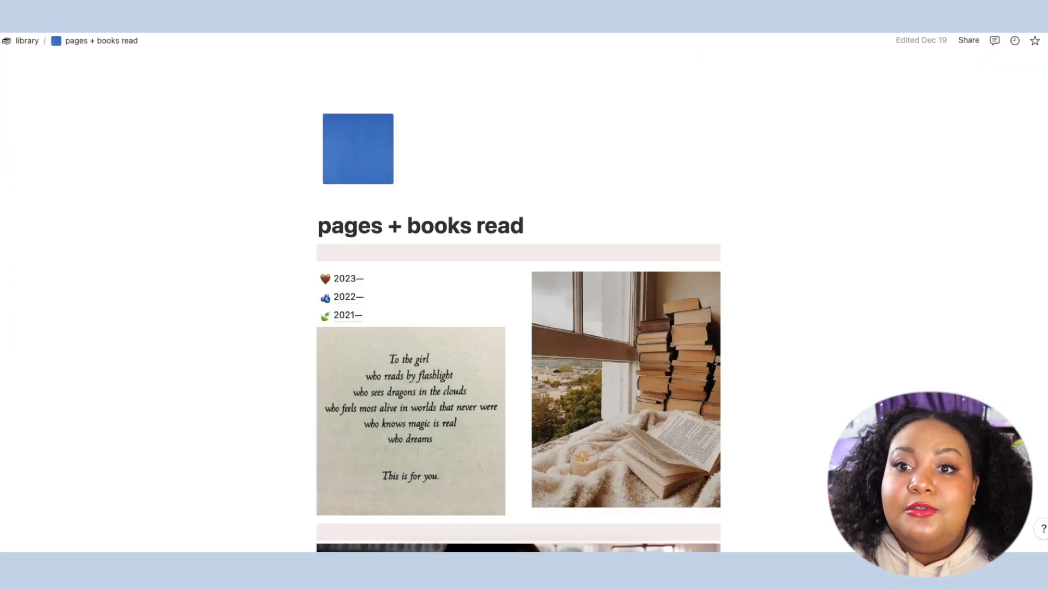
Look through the pages + books read page and its 2023 monthly table, and open the january entry.
scroll(518, 284, down, 5)
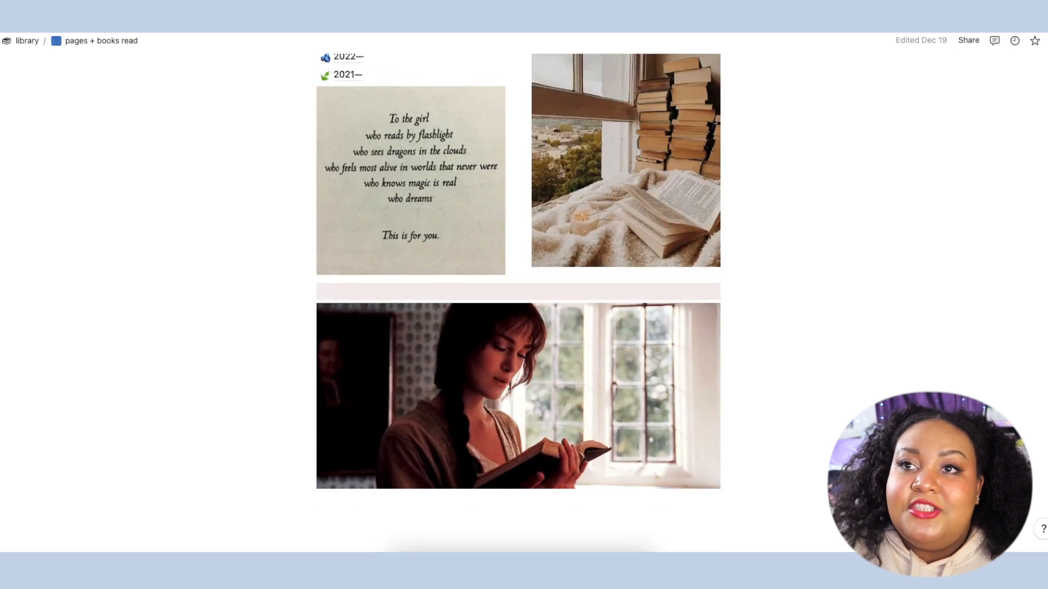
scroll(399, 274, up, 5)
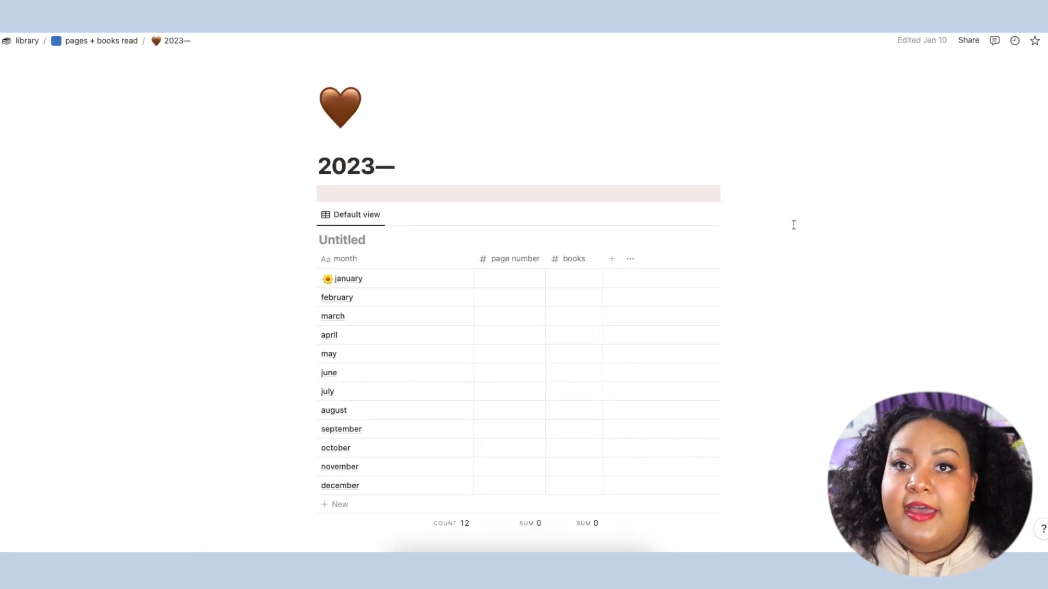
scroll(785, 236, down, 1)
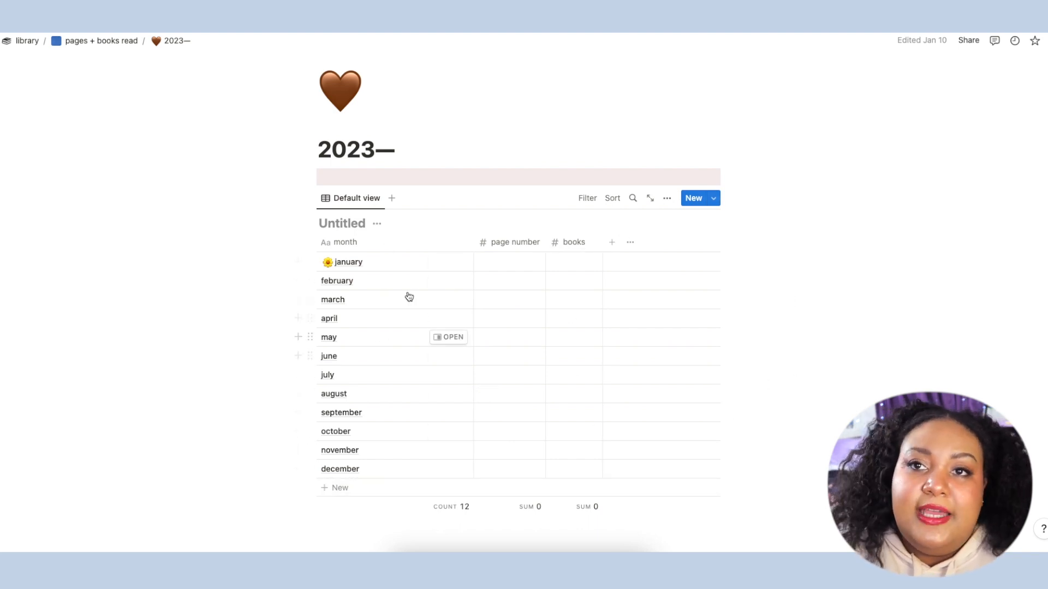
click(452, 263)
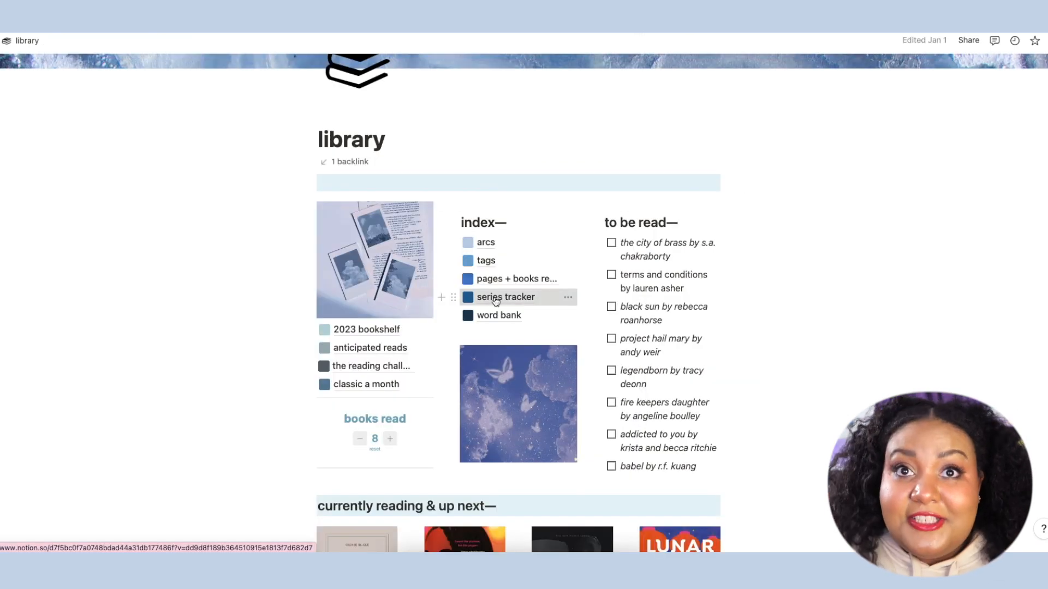
Open the series tracker from the library index and check the type options of "the poppy war".
click(496, 300)
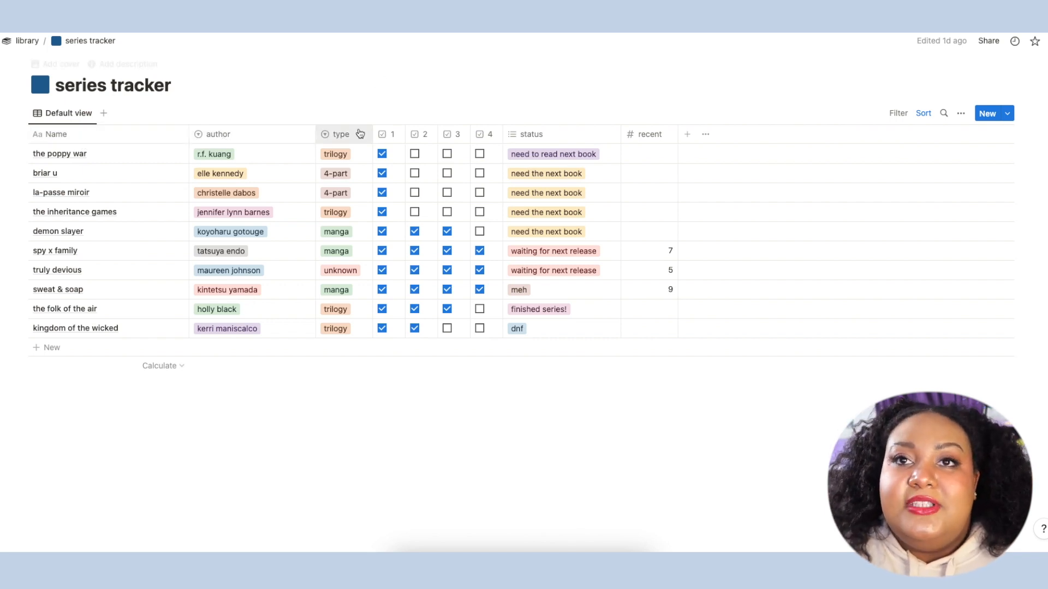
click(349, 158)
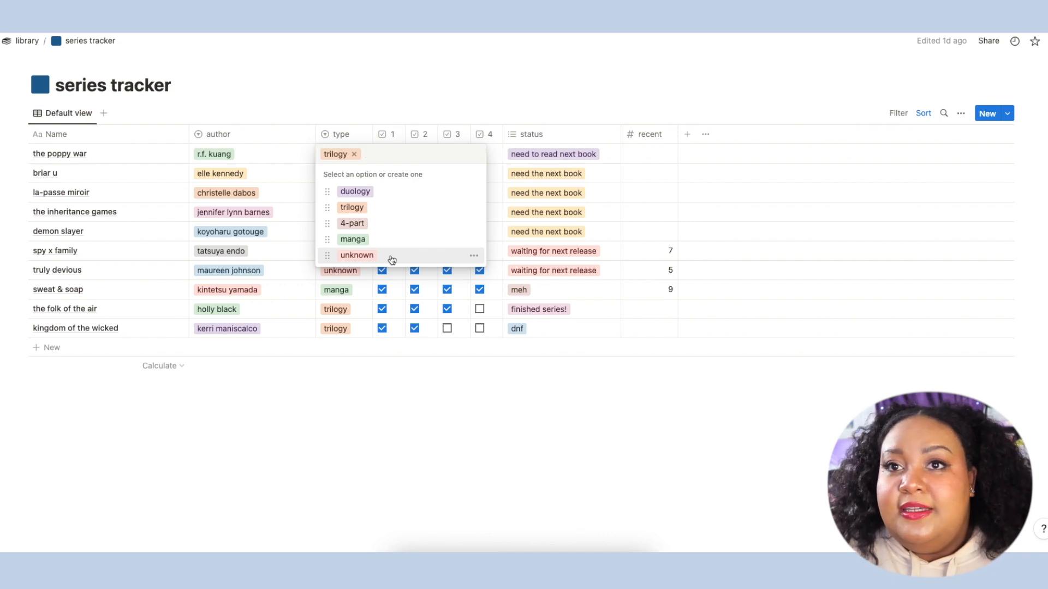
click(583, 382)
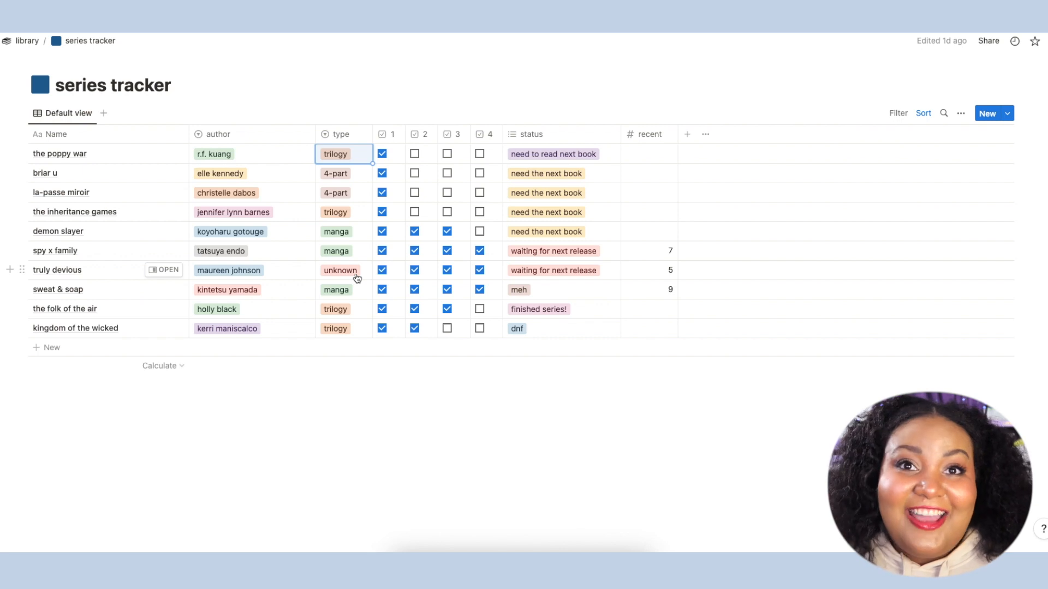
key(Down)
key(Down)
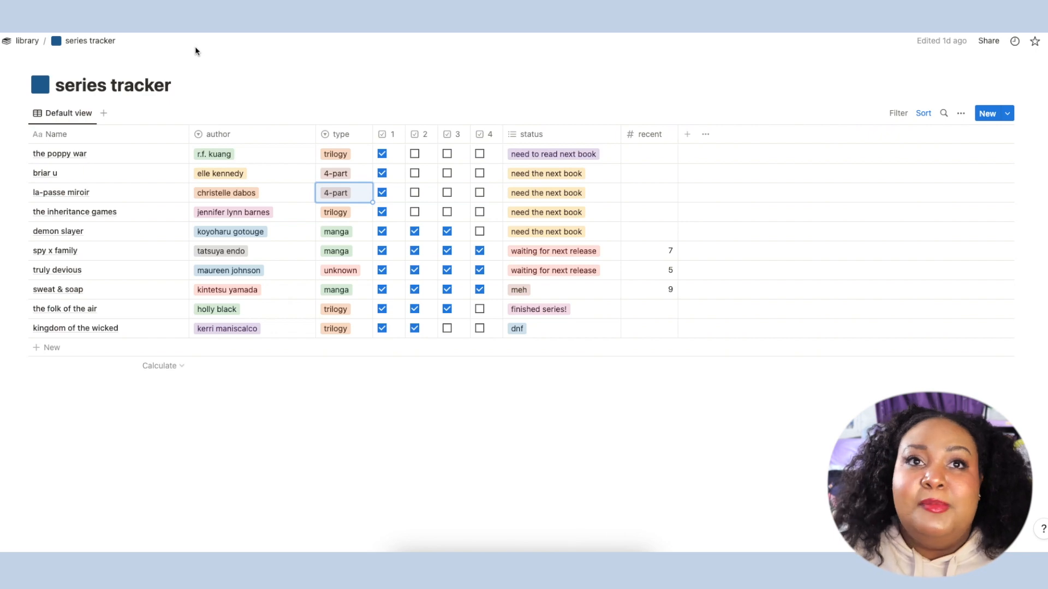
Return to the library, open the word bank, and open its "austere" entry.
click(12, 45)
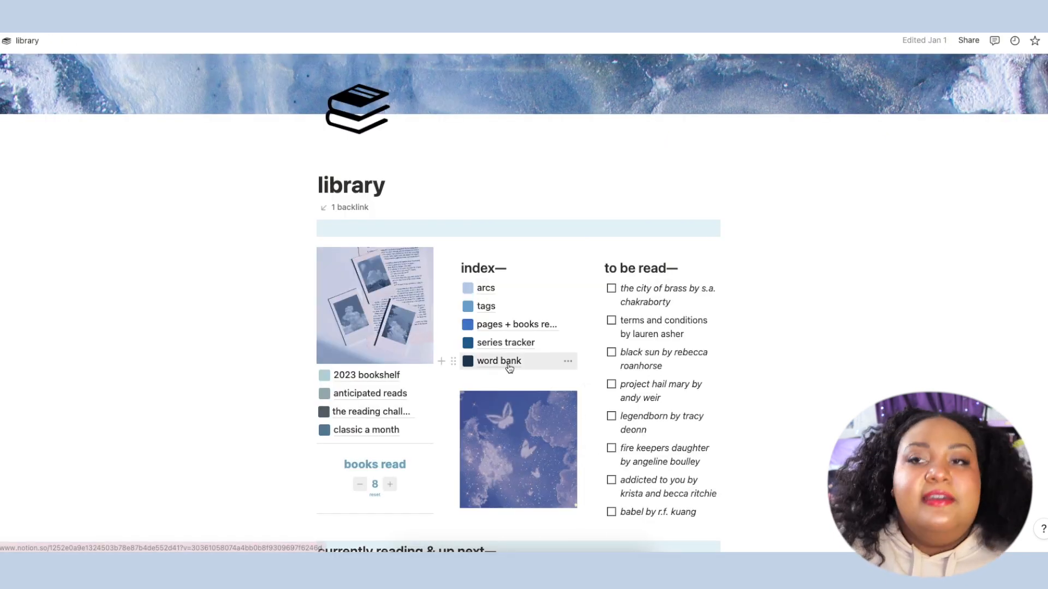
click(508, 361)
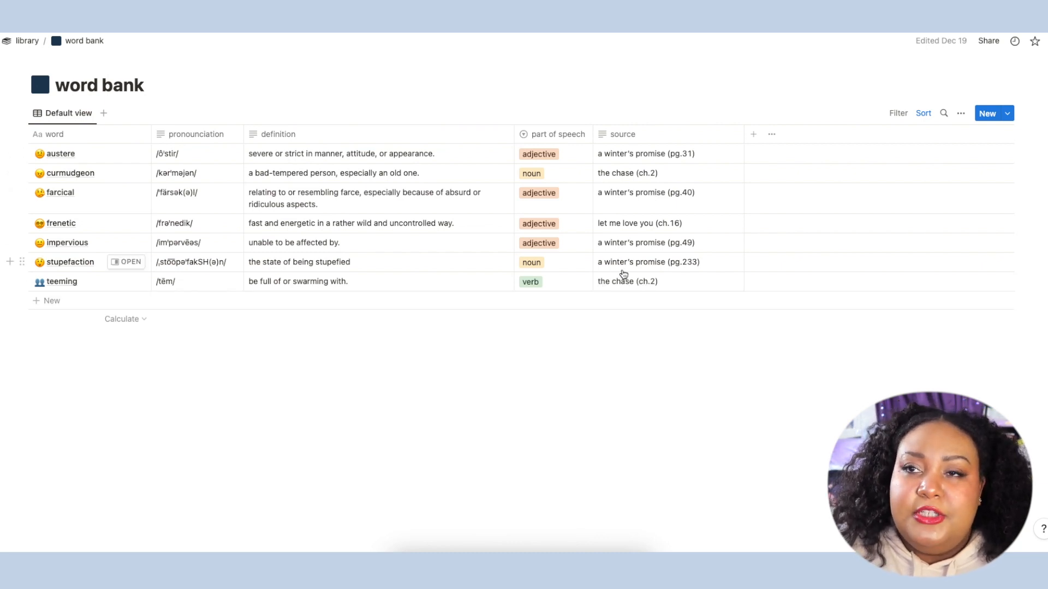
click(131, 154)
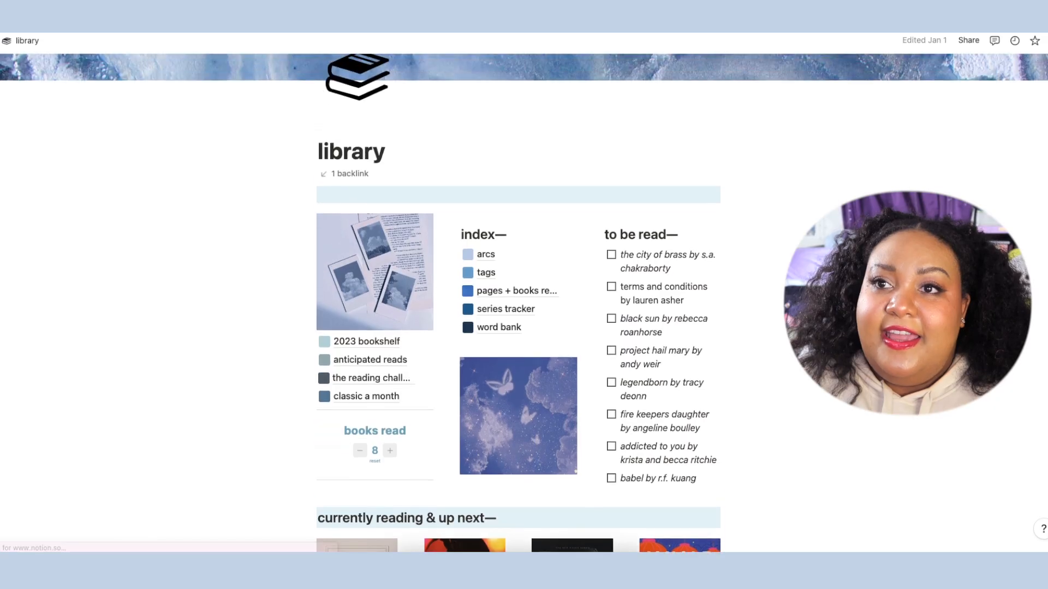
Look over the library page down to its currently reading & up next section.
scroll(598, 228, up, 1)
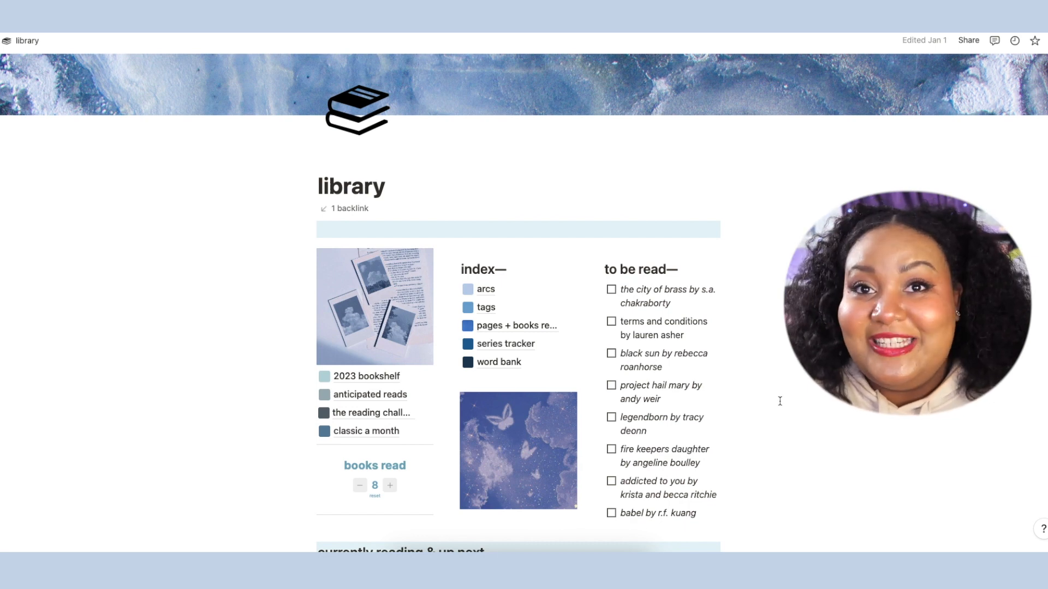
scroll(780, 401, down, 6)
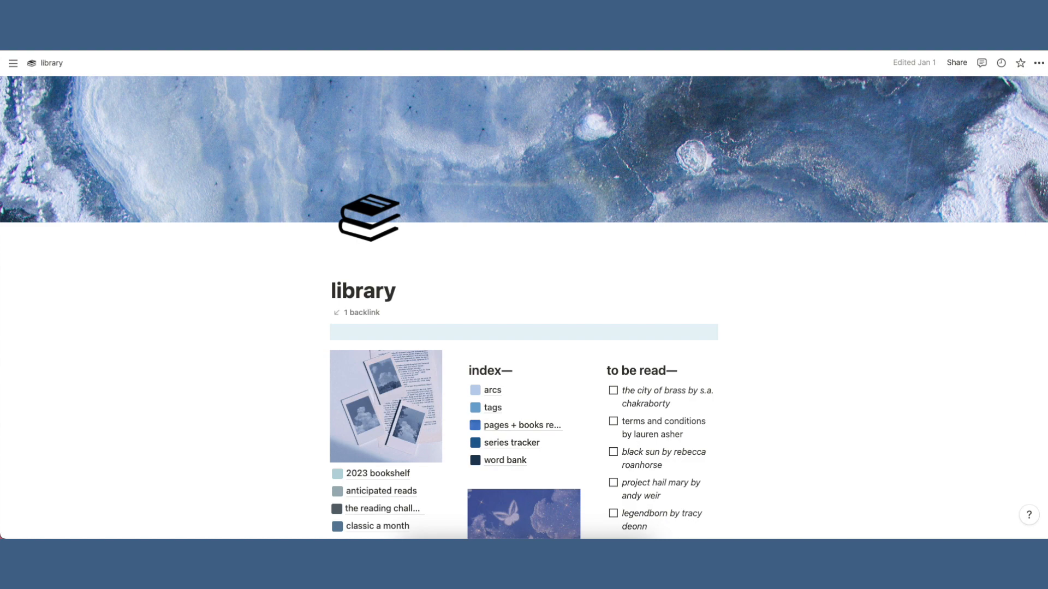
scroll(524, 306, down, 8)
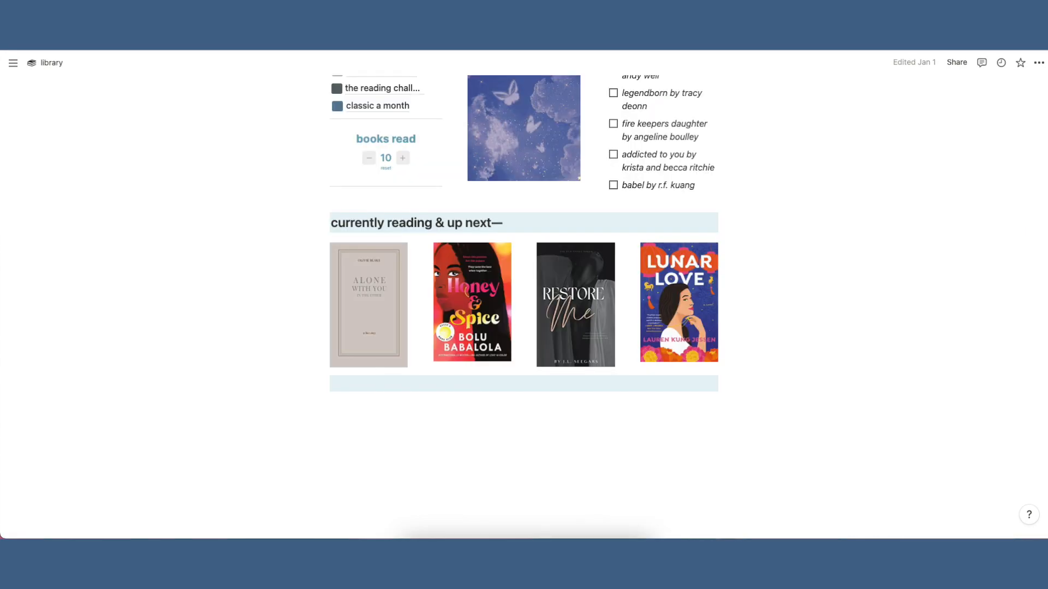